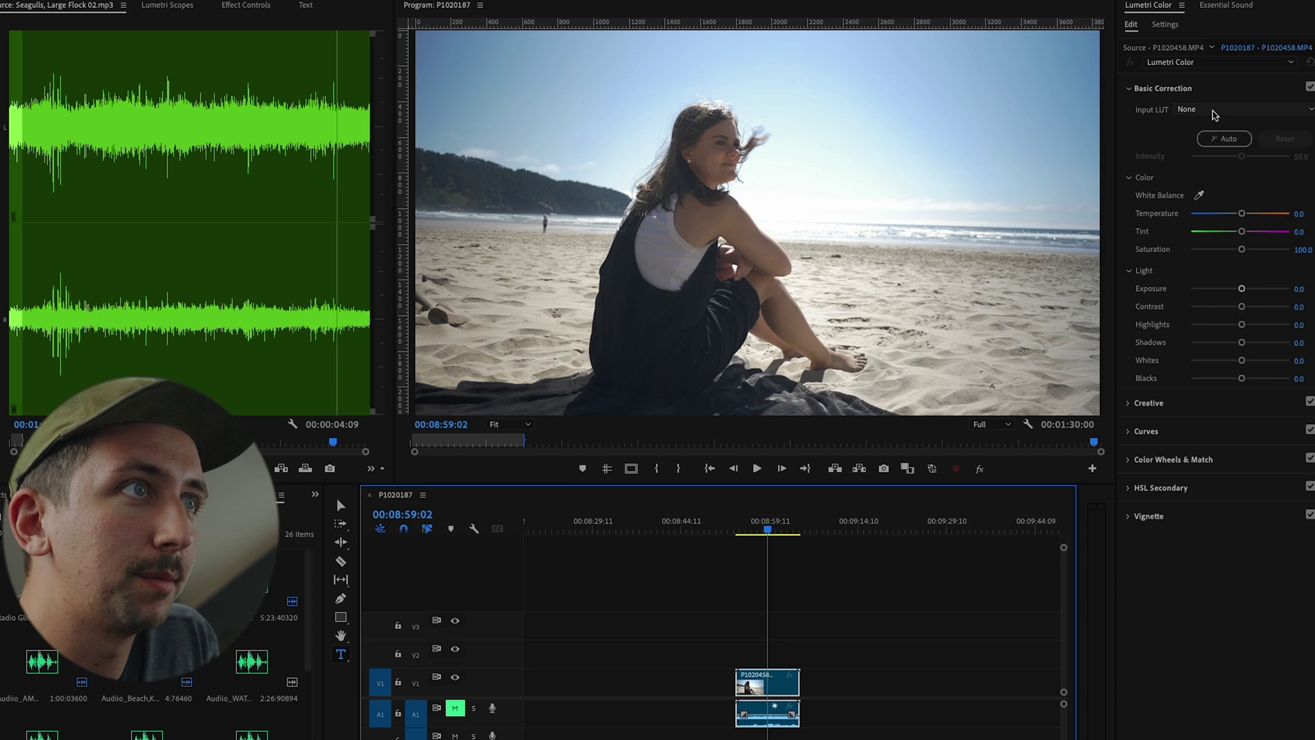
Apply the custom input LUT "Cine D to Vlog L draft 1" to clip P1020458.MP4 in Lumetri Basic Correction
left_click(1214, 113)
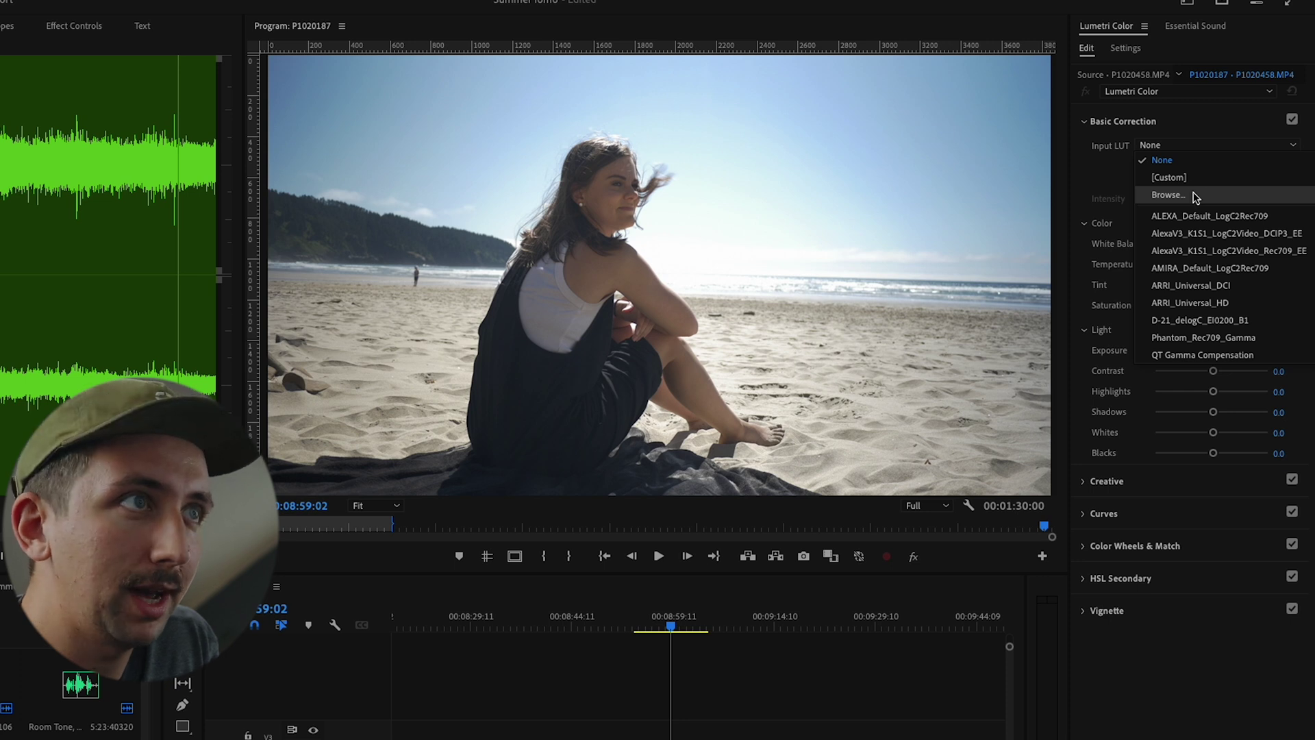
left_click(1168, 195)
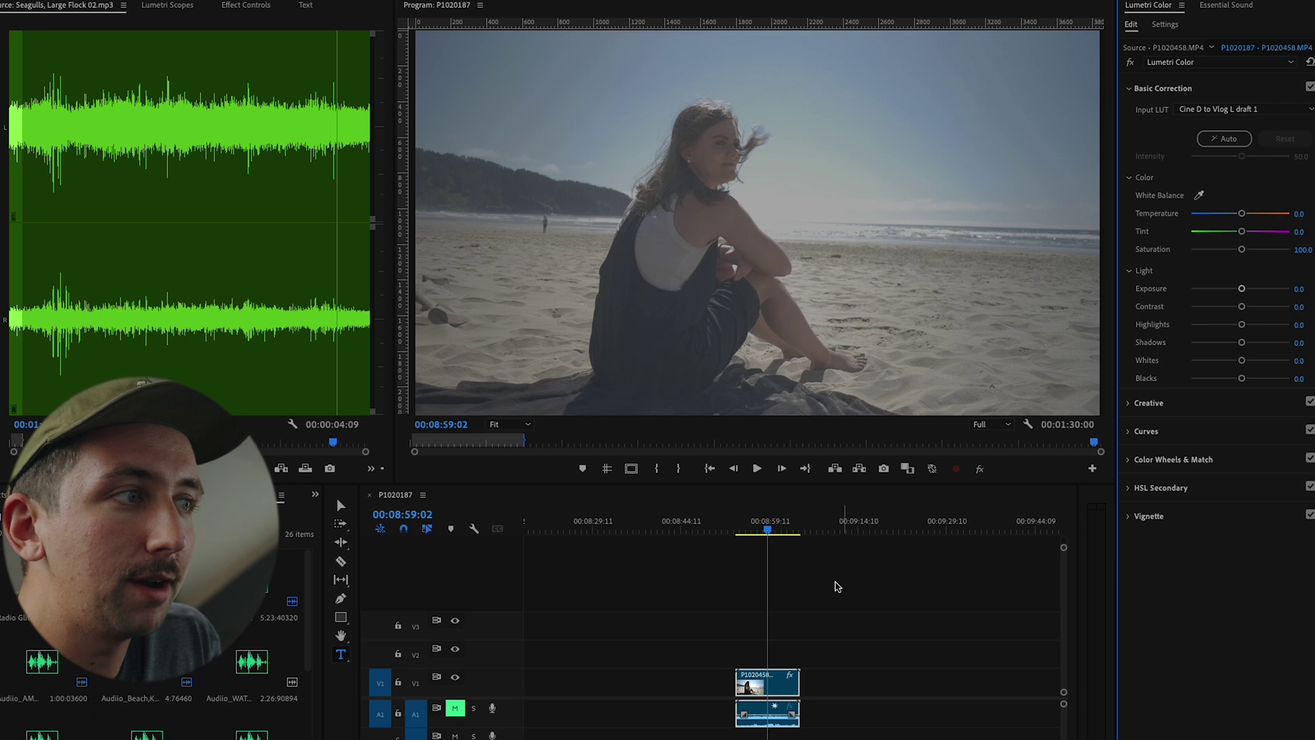
left_click_drag(768, 532, 771, 535)
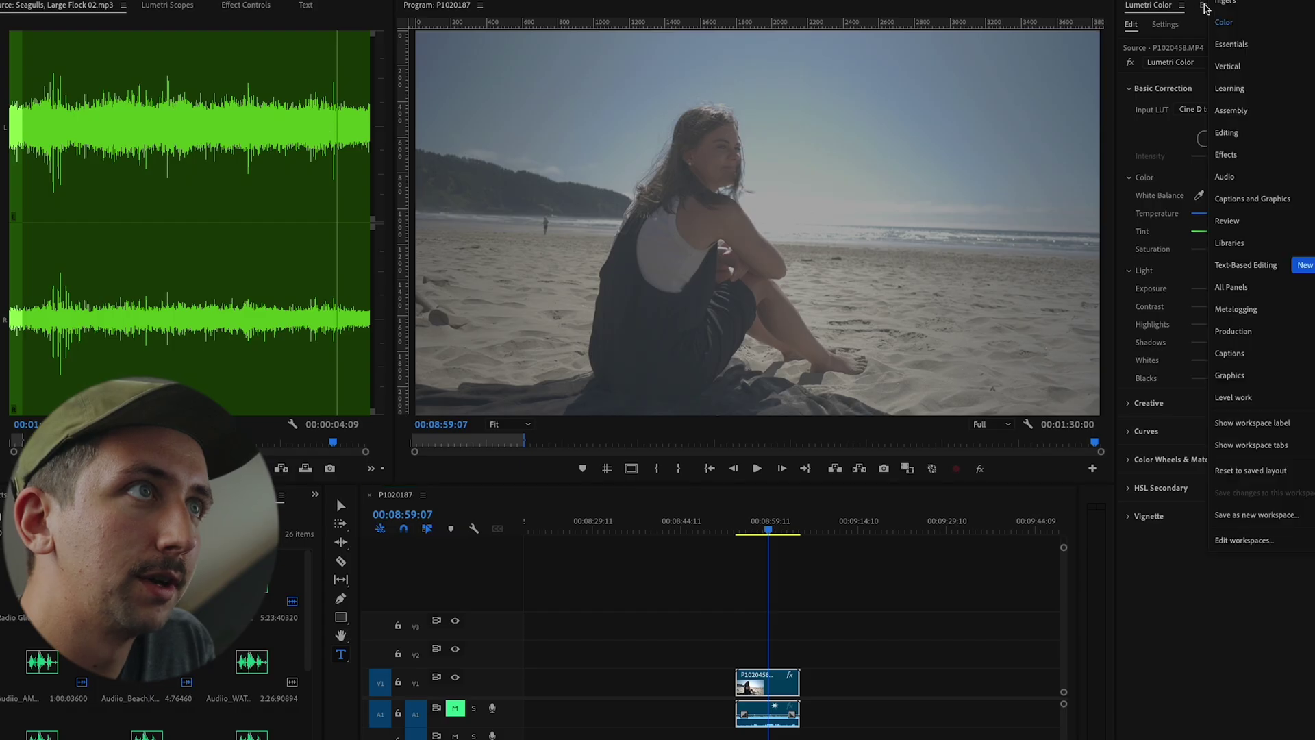
In the Effects workspace, set the clip's CineMatch source camera to Panasonic GH5 with the V-Log L profile
left_click(1225, 154)
left_click(1071, 674)
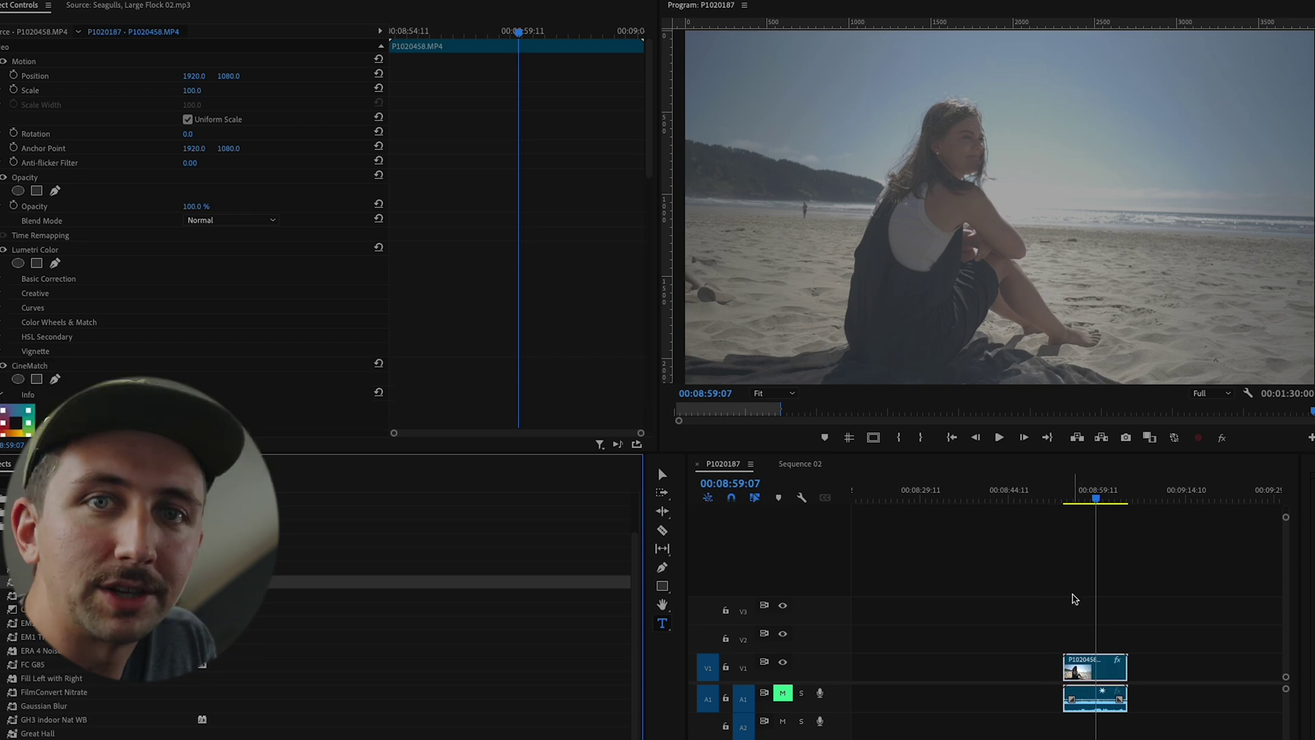
scroll(312, 350, "down", 10)
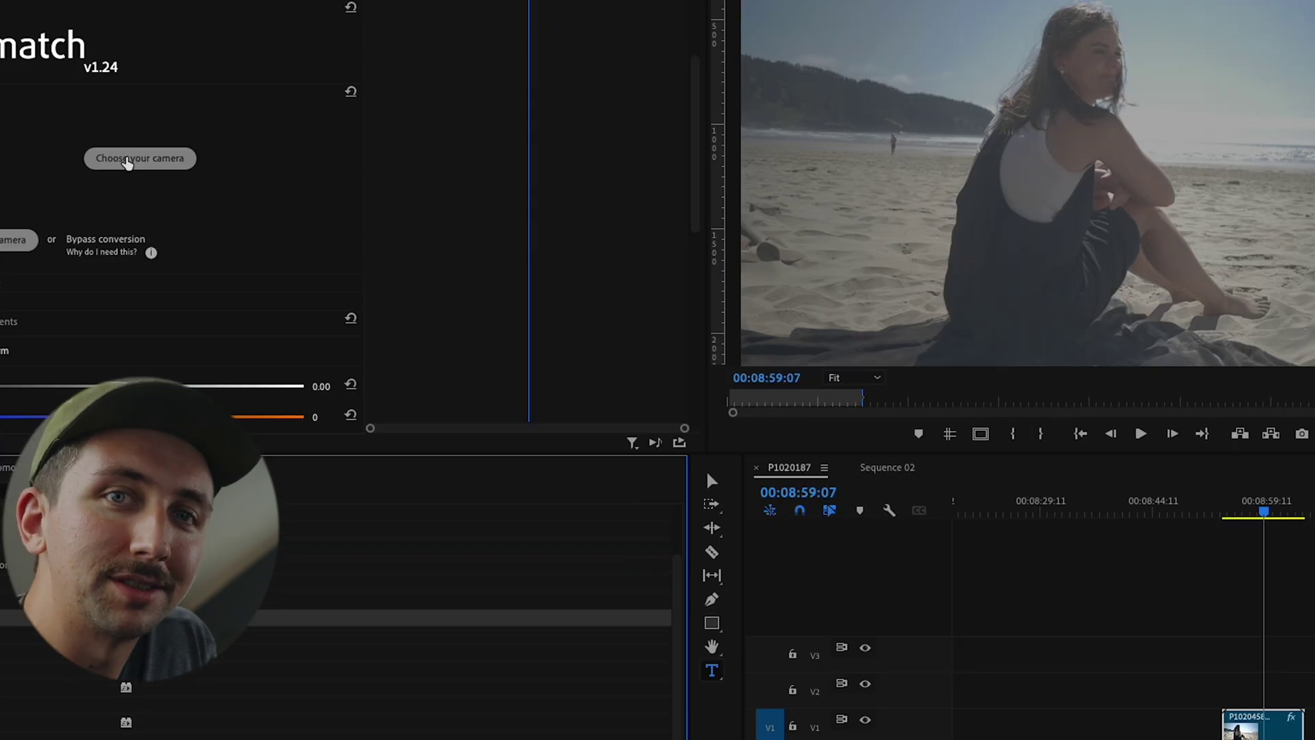
left_click(127, 161)
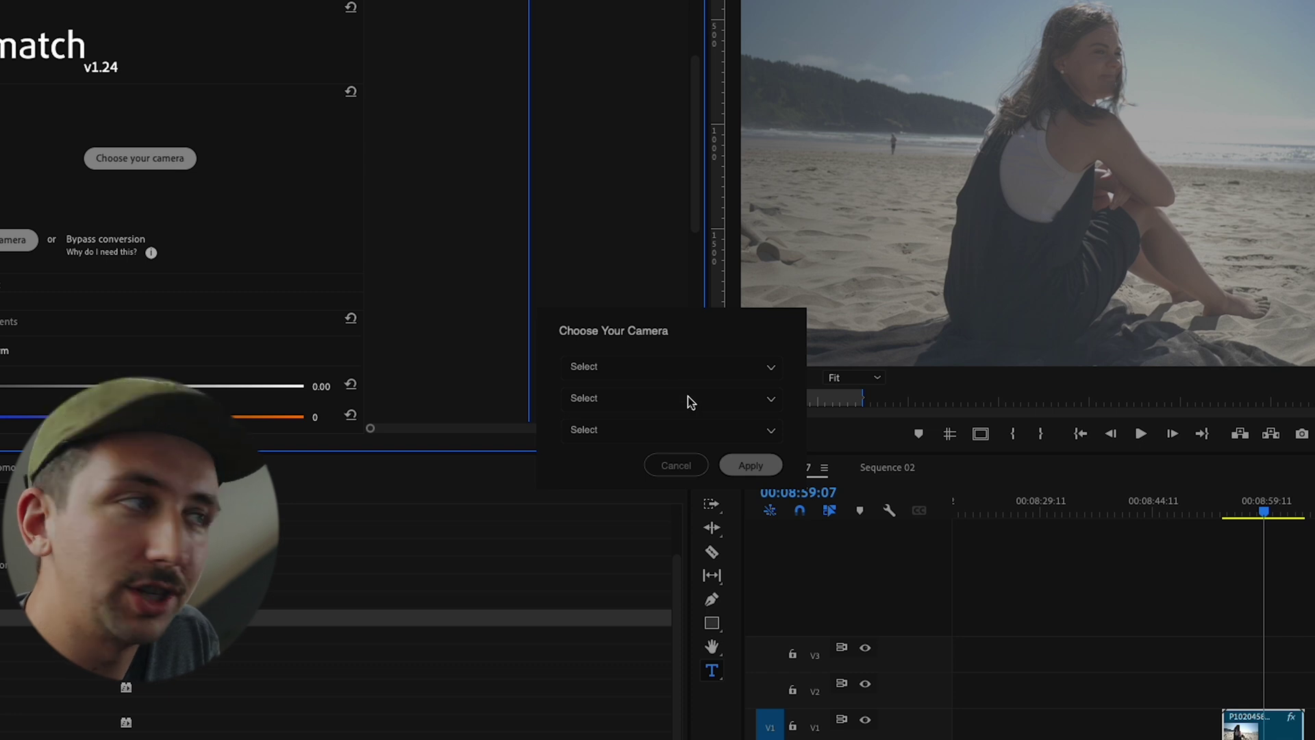
left_click(684, 371)
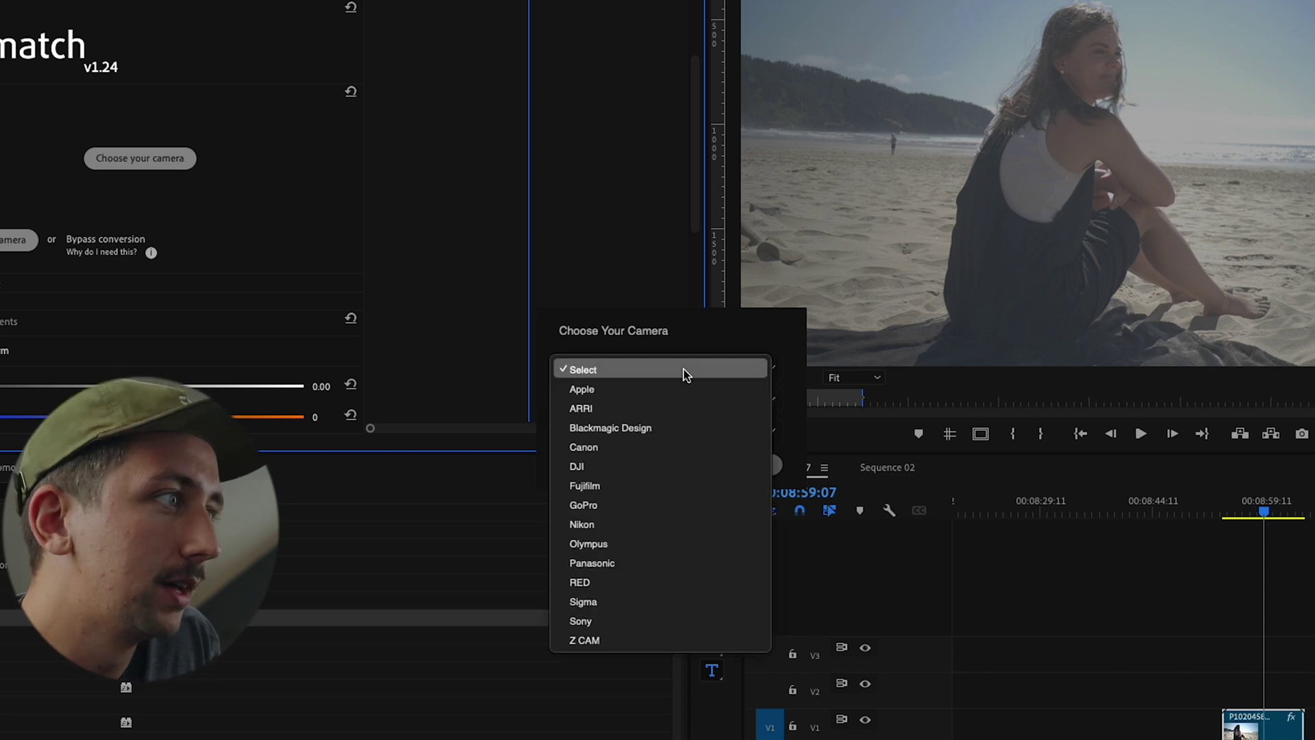
left_click(668, 563)
left_click(664, 404)
left_click(640, 478)
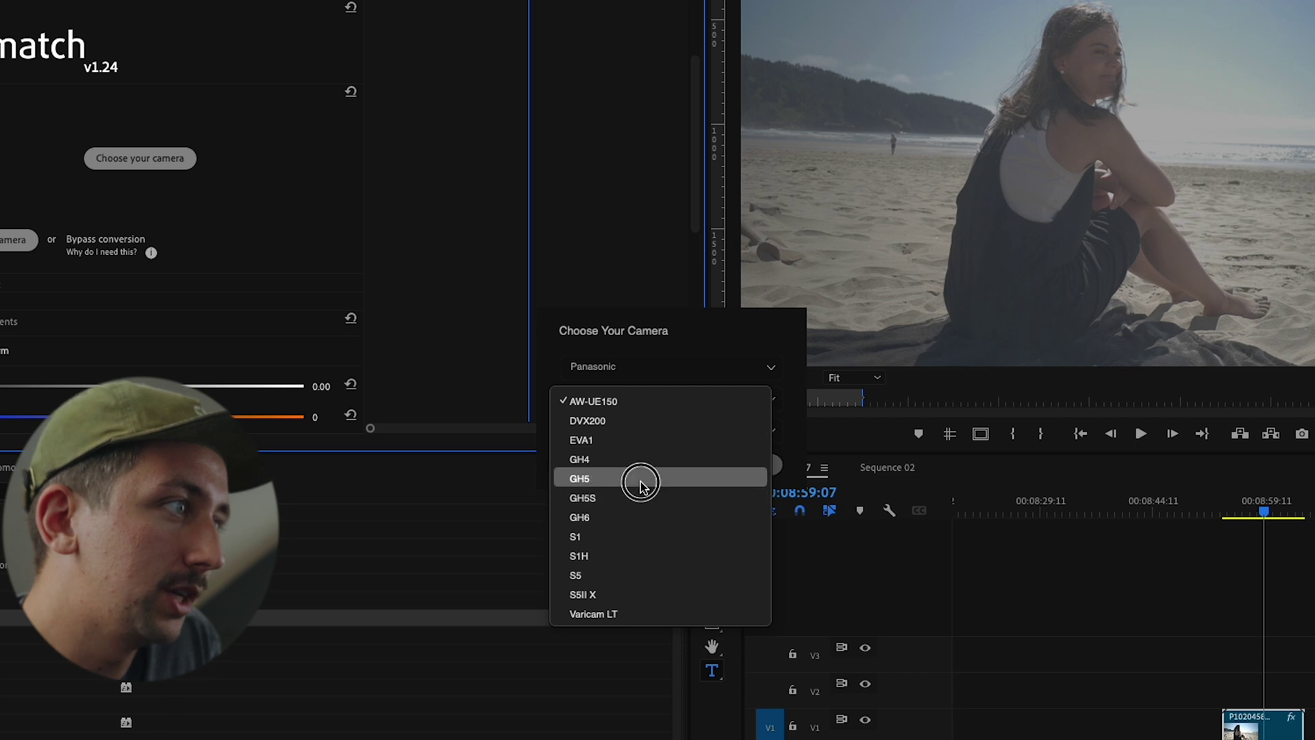
left_click(683, 431)
left_click(690, 453)
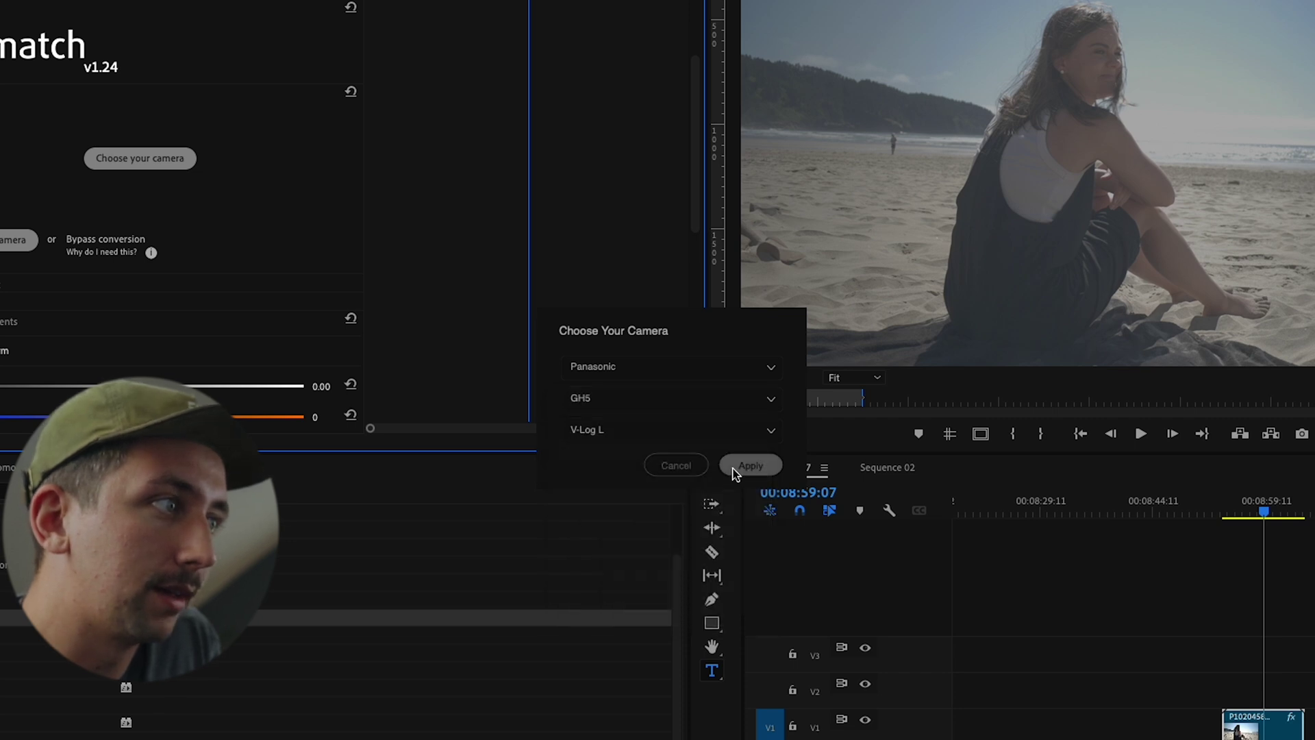
left_click(749, 466)
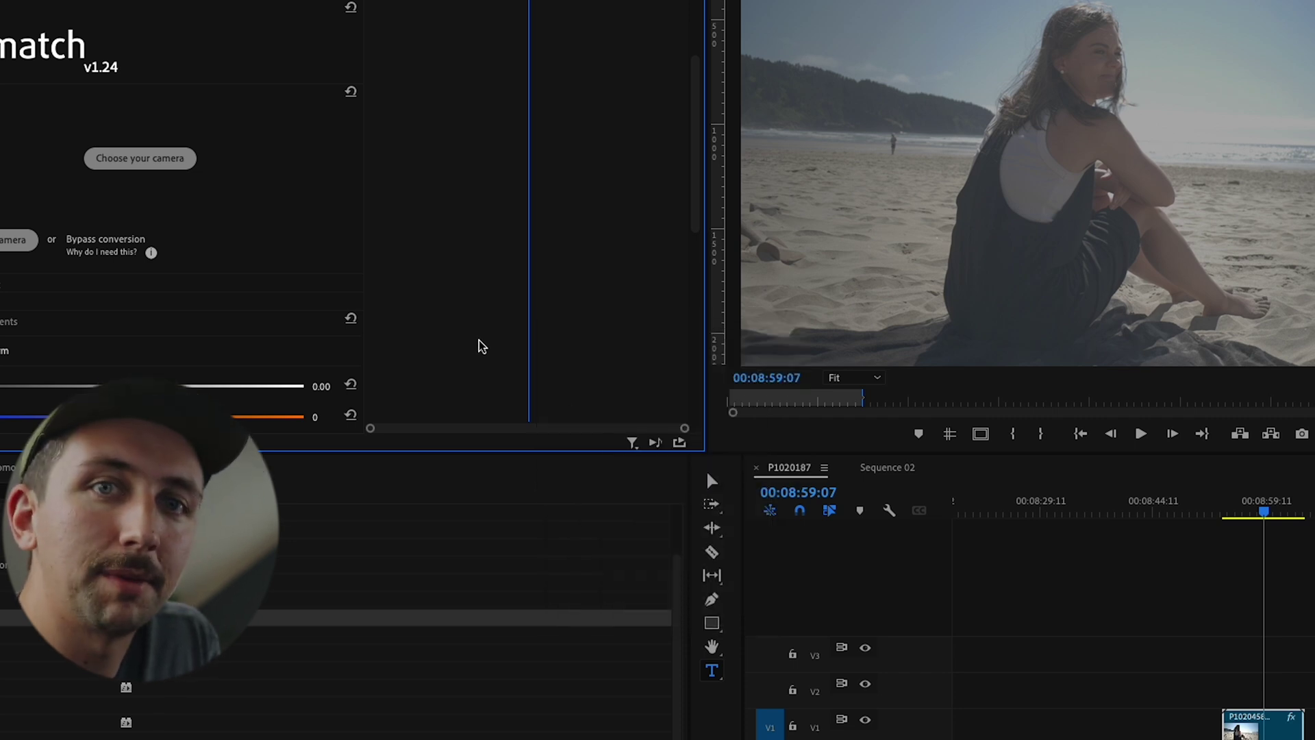
Set the CineMatch target camera to ARRI ALEXA Mini with the LogC profile
scroll(445, 285, "down", 1)
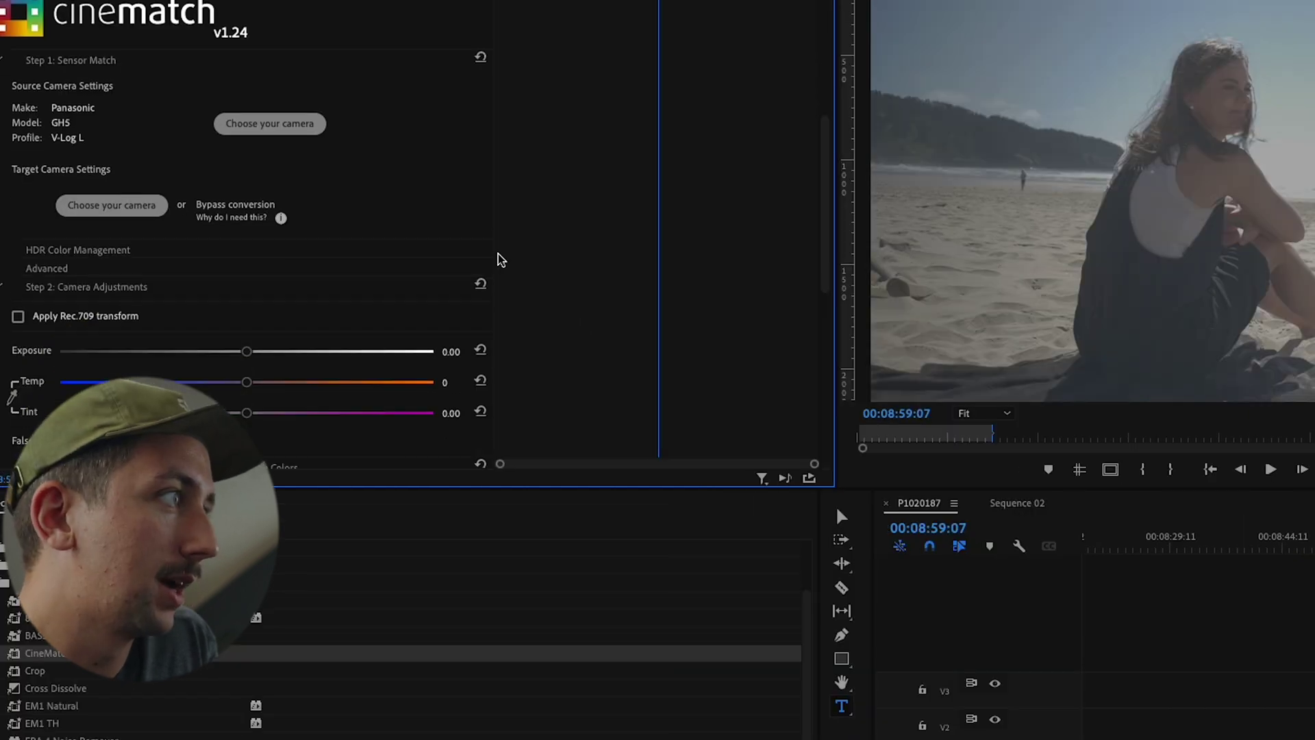
left_click(112, 206)
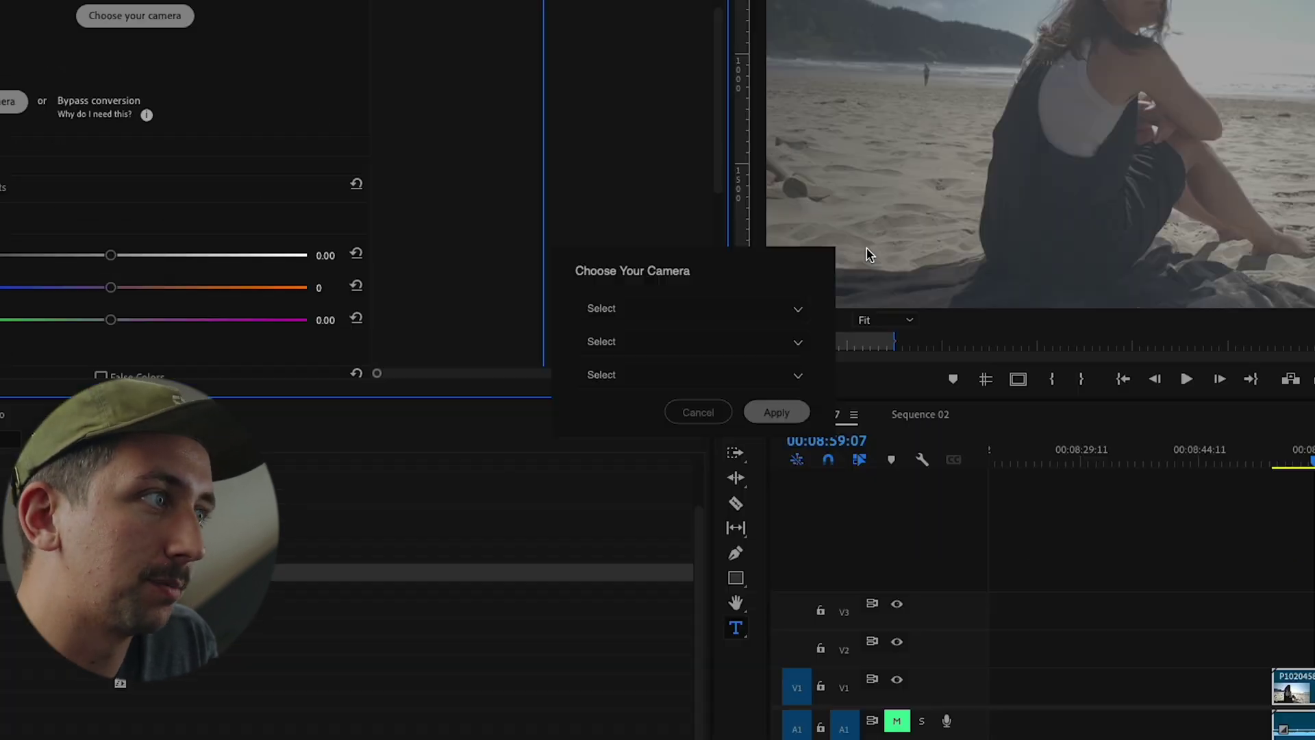
left_click(745, 308)
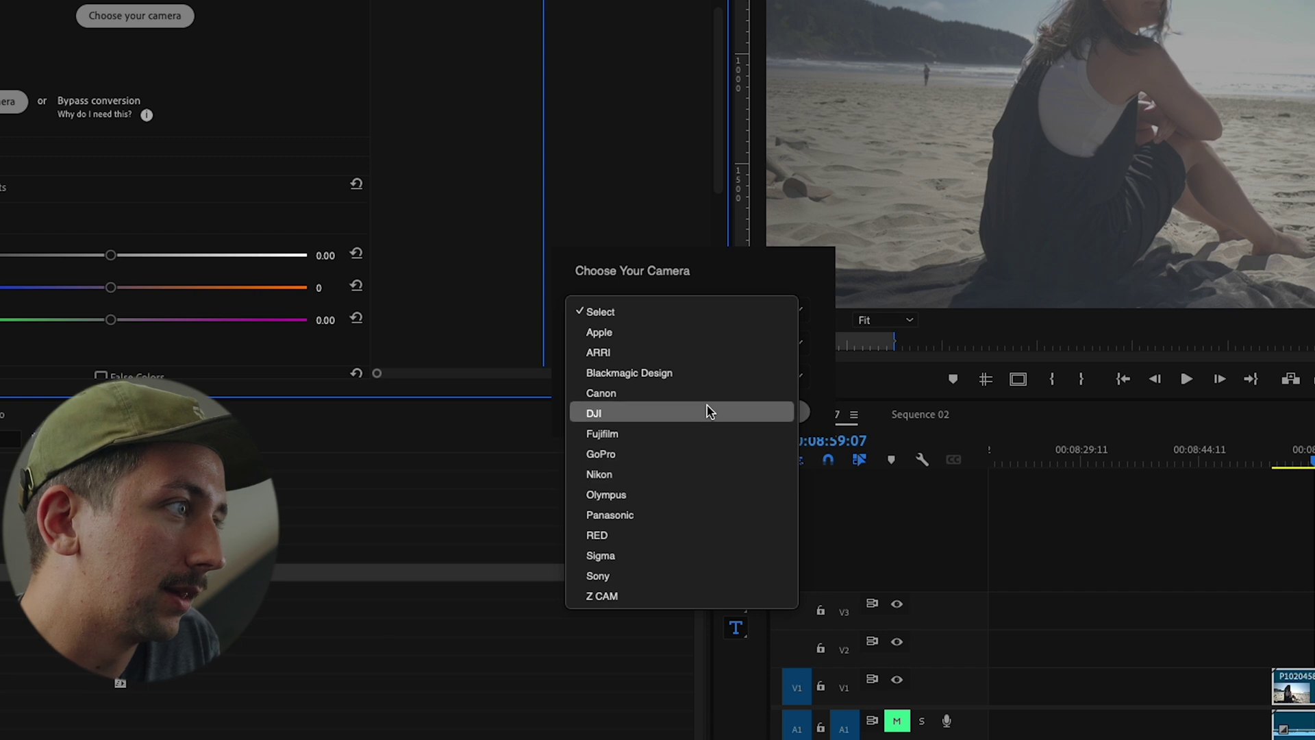
left_click(692, 351)
left_click(695, 351)
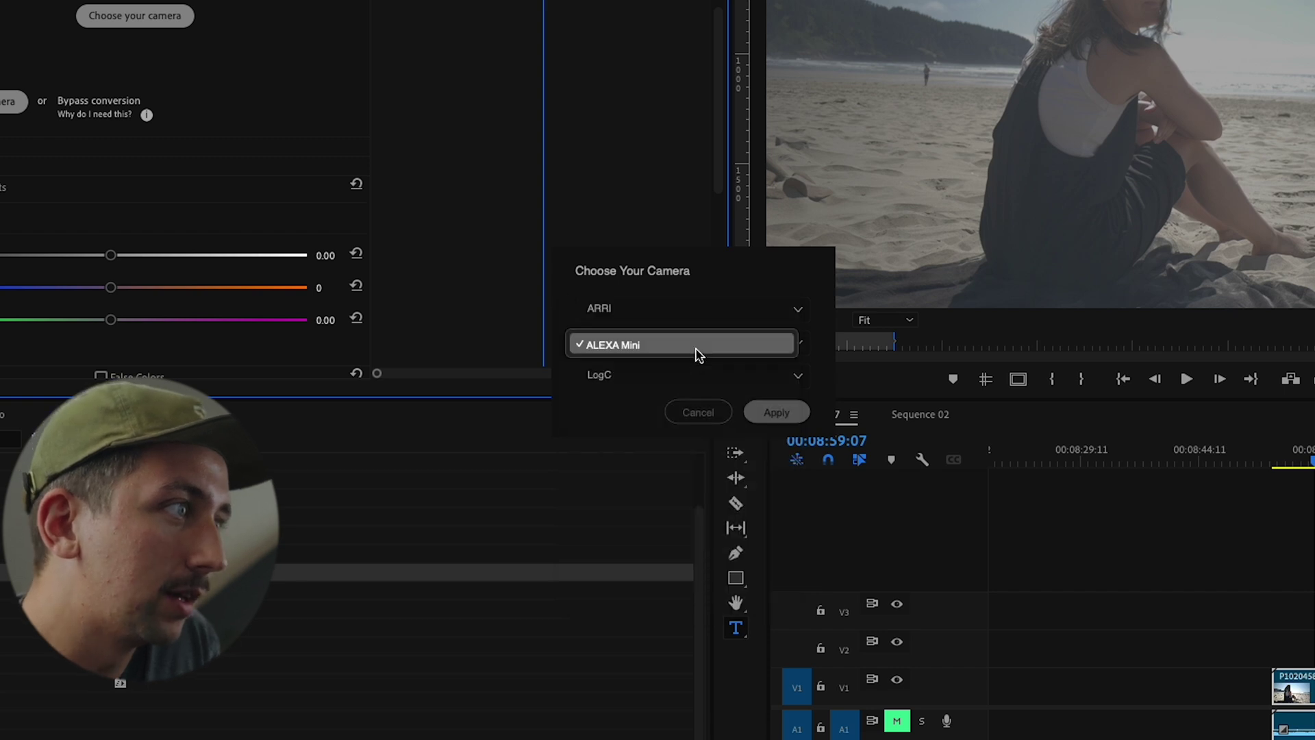
left_click(696, 352)
left_click(775, 412)
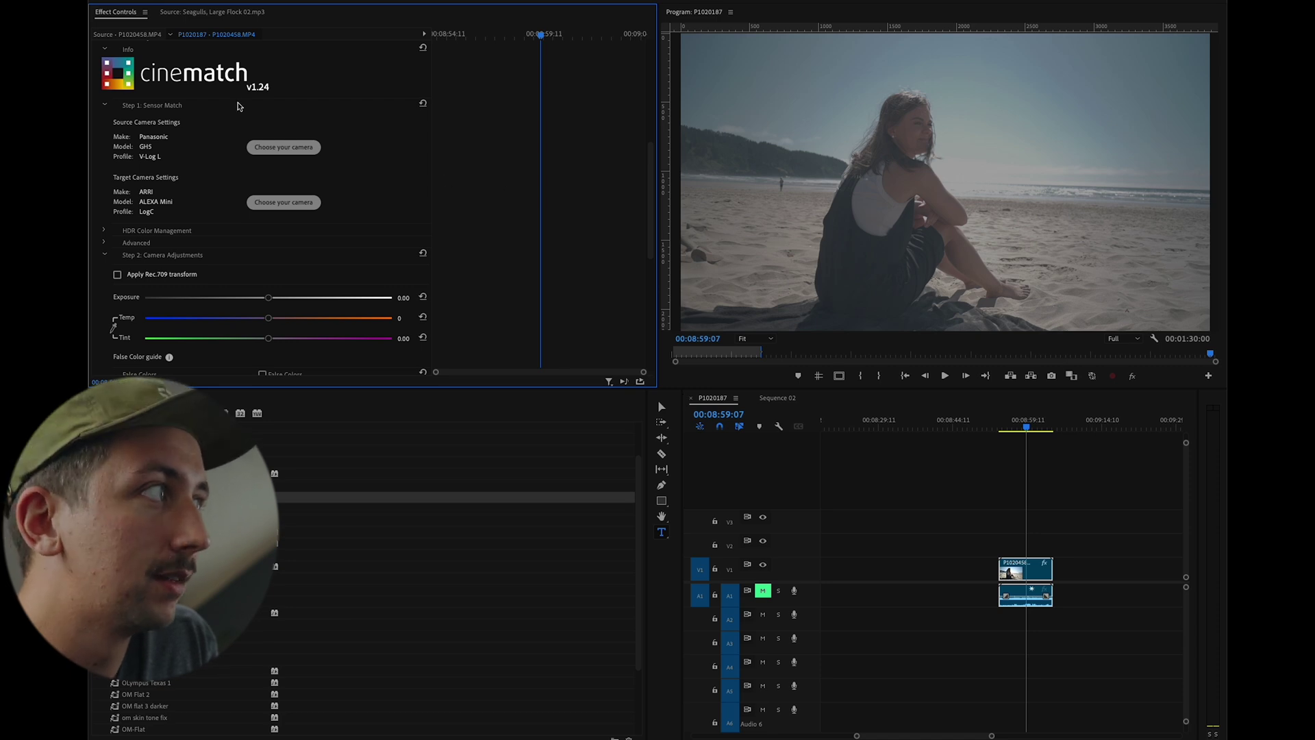
Enable the Rec.709 transform in the CineMatch camera adjustments
scroll(377, 159, "up", 4)
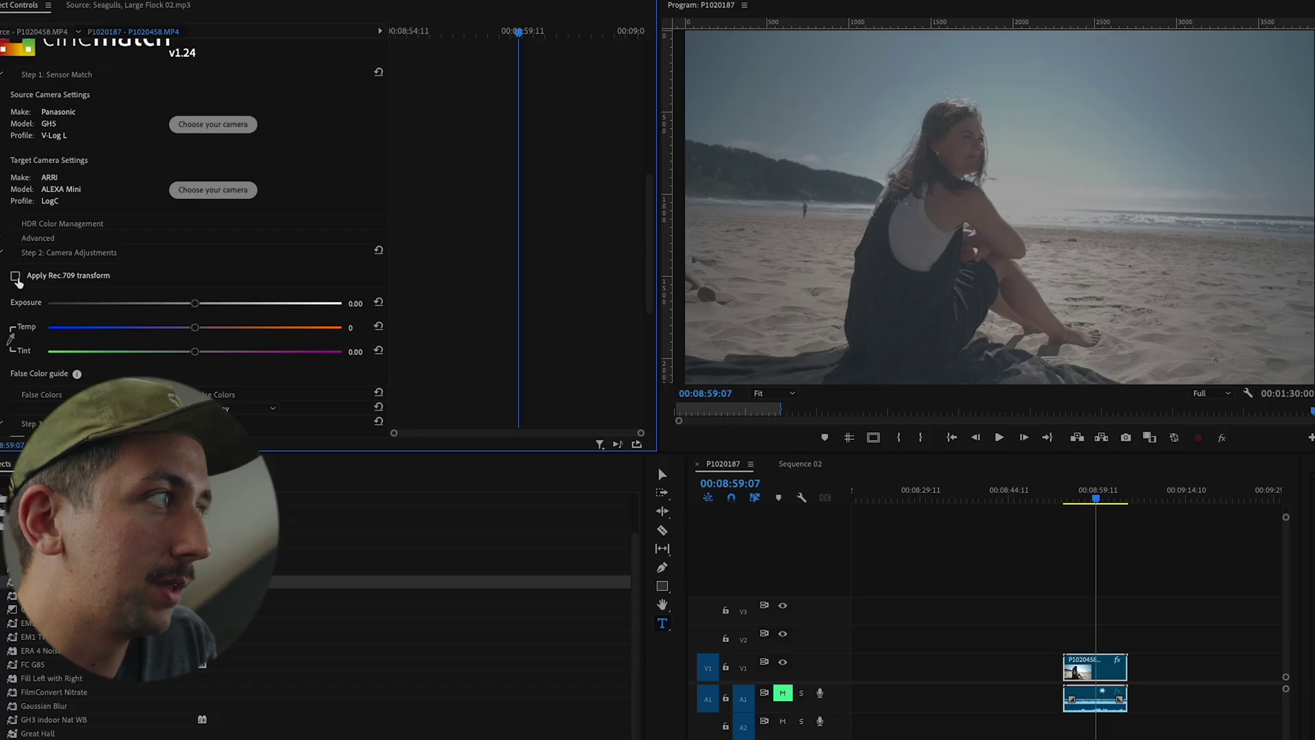
left_click(15, 277)
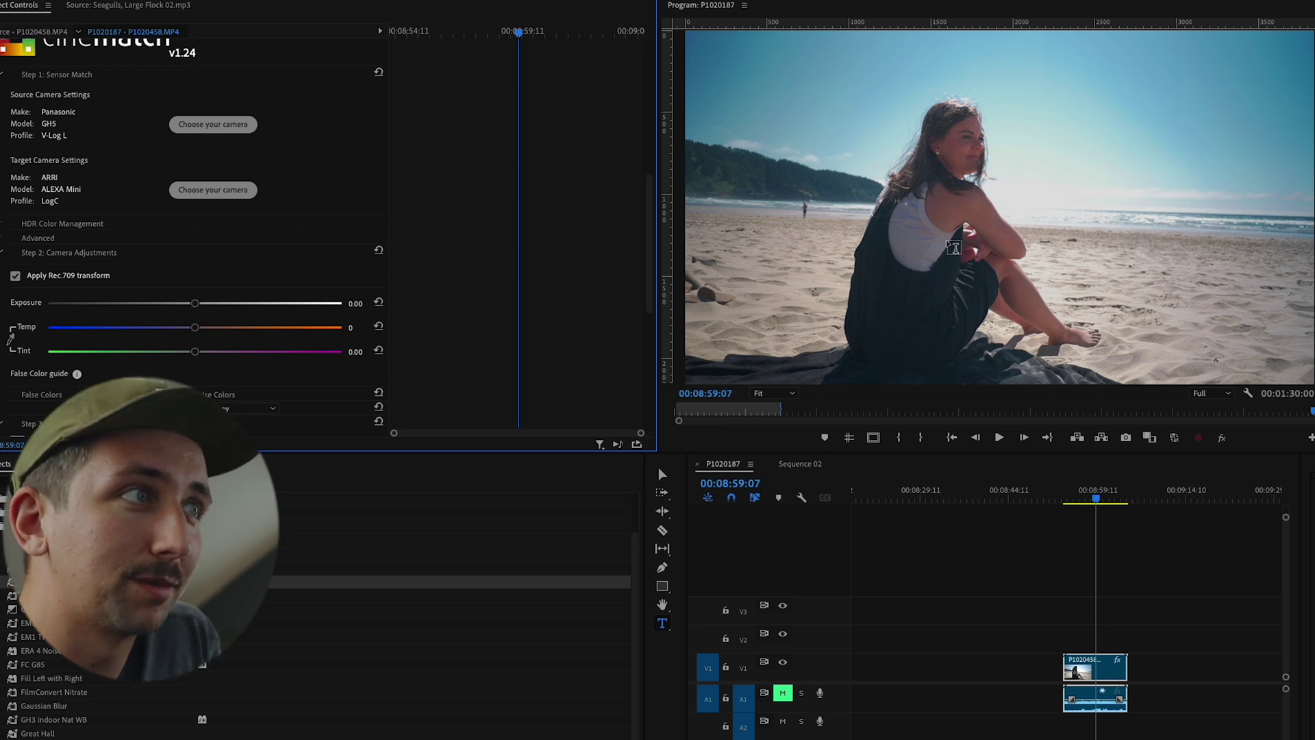
scroll(346, 228, "up", 3)
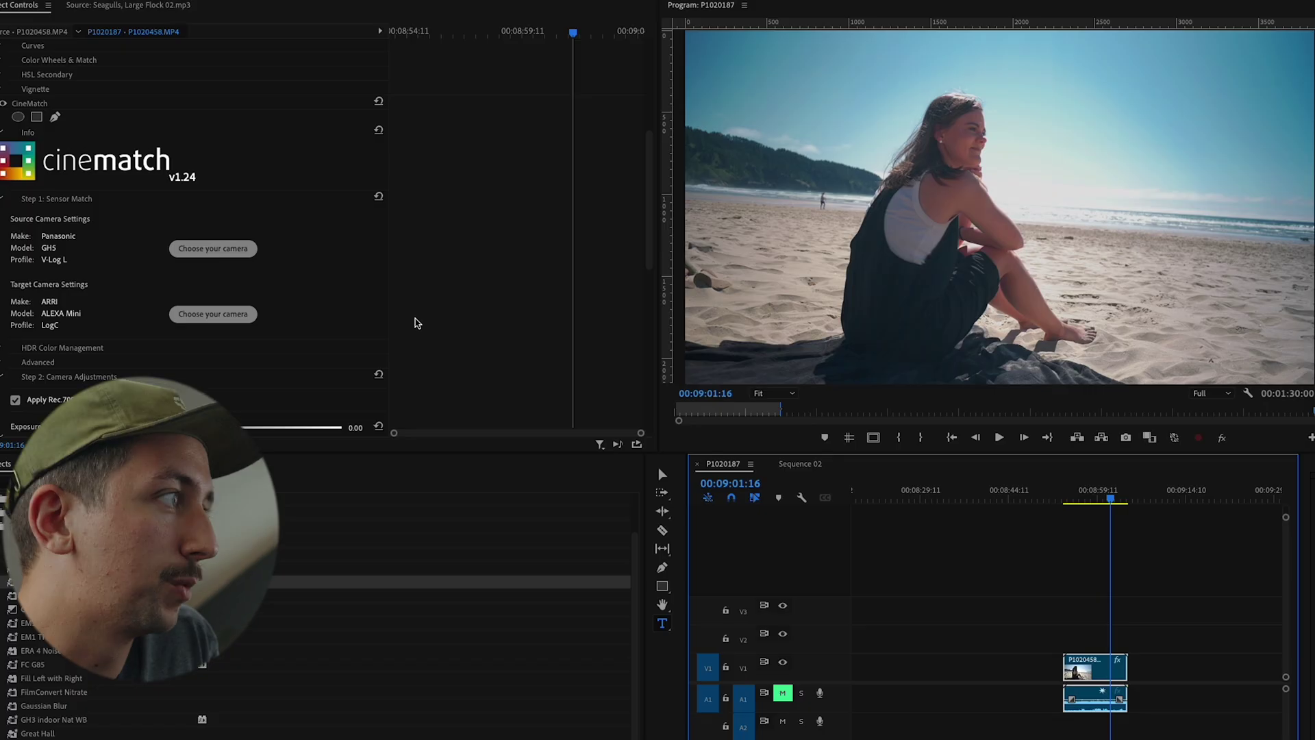
Try the CineMatch white balance eyedropper on the woman's white top and on the sky above the hills
scroll(417, 322, "down", 5)
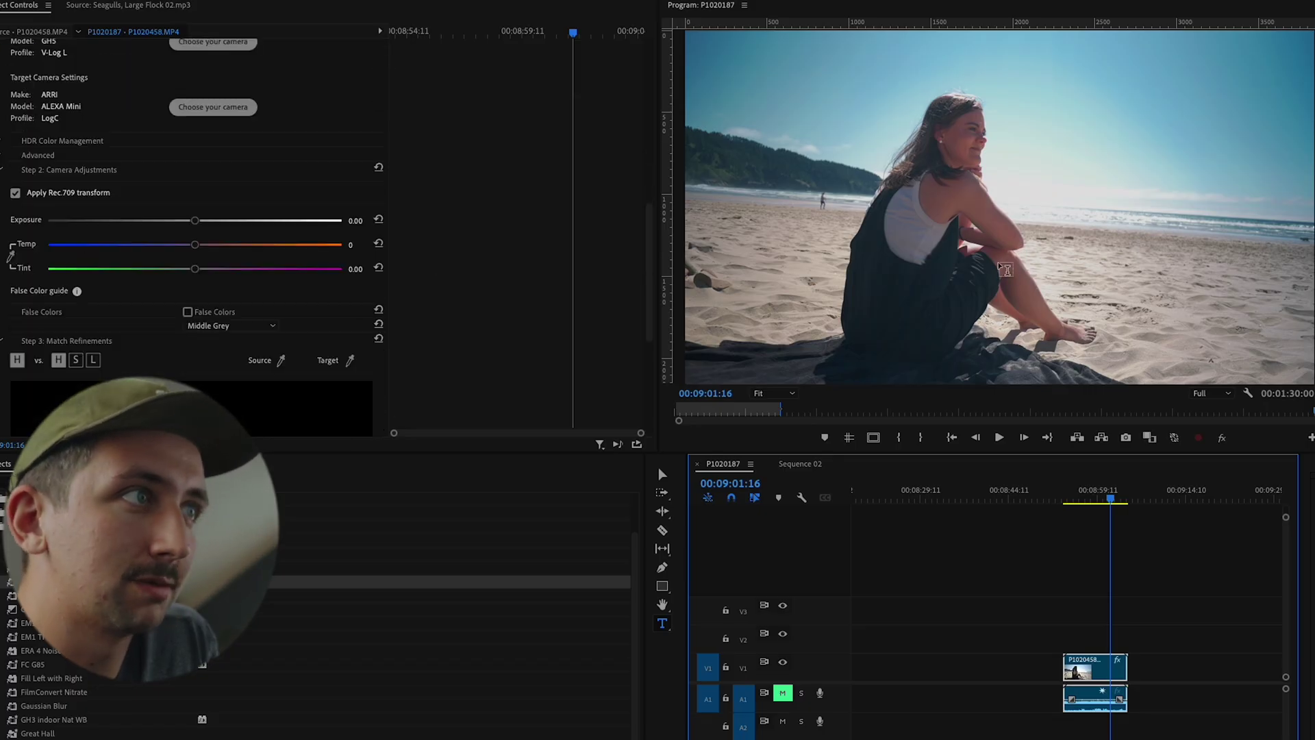
left_click(11, 257)
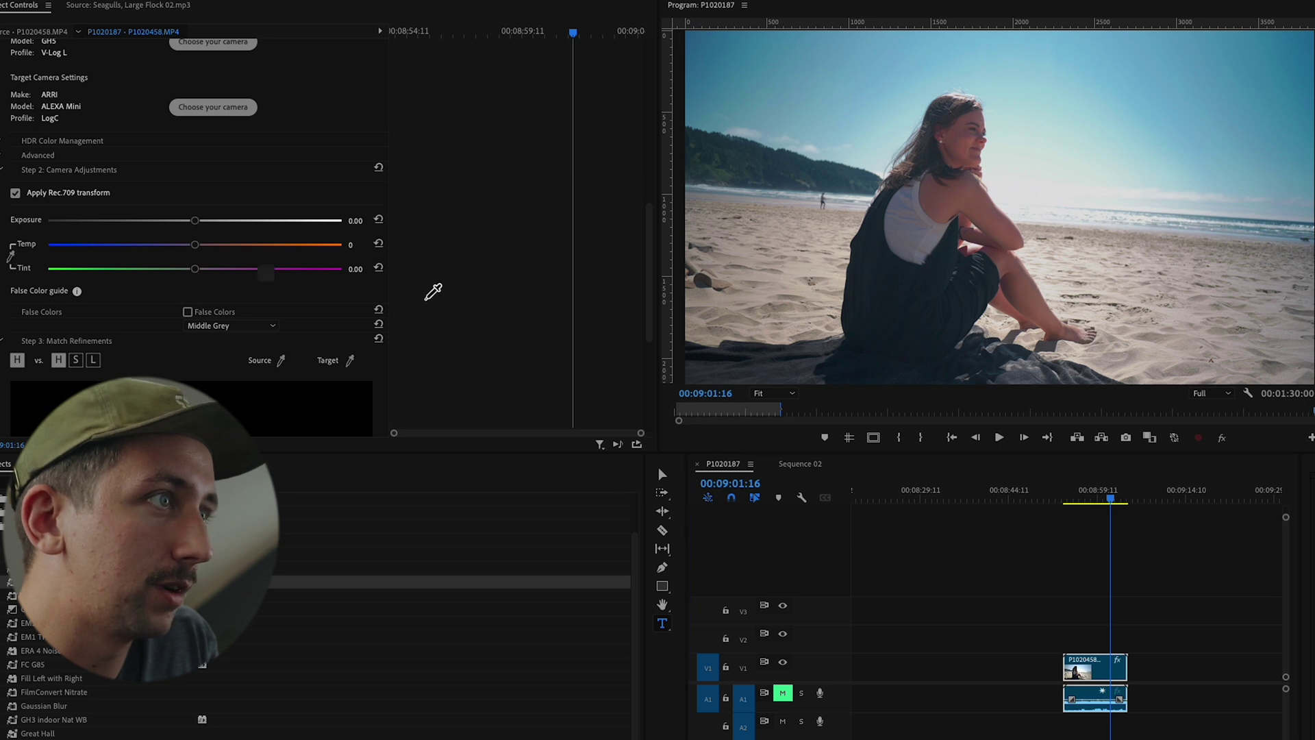
left_click(918, 203)
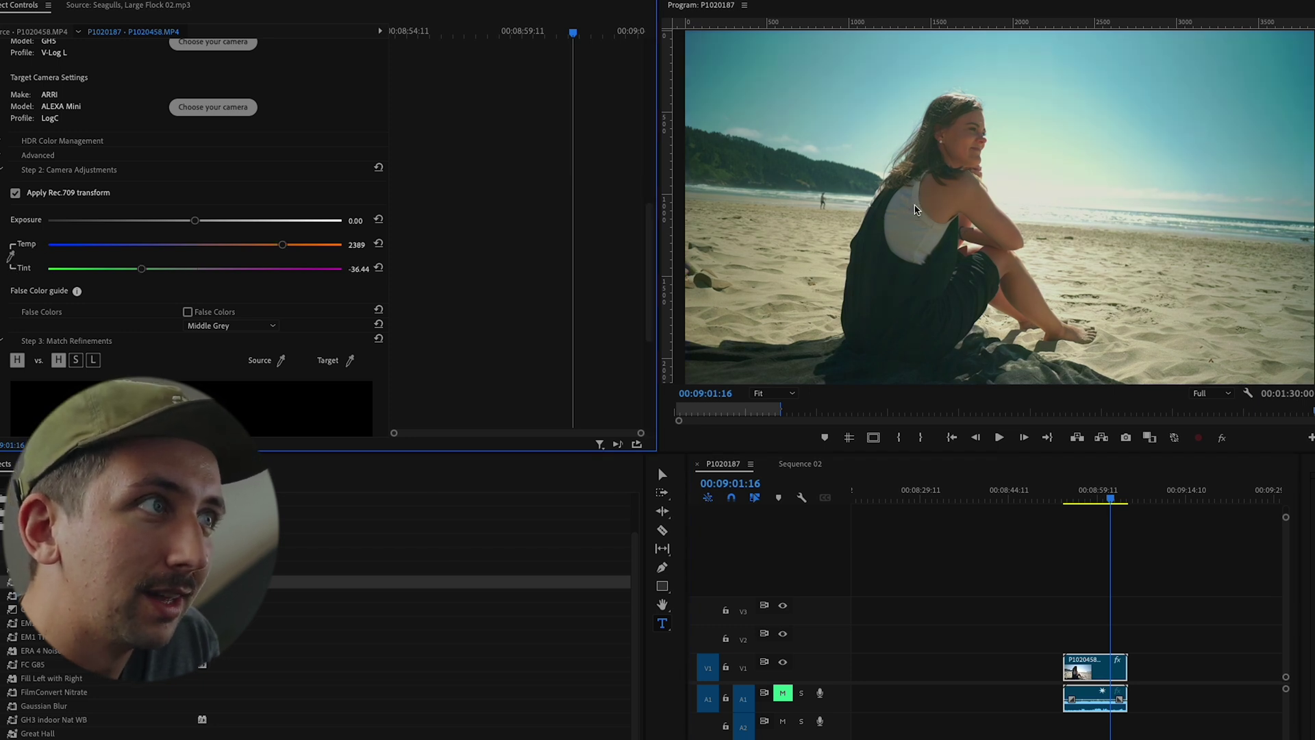
left_click(12, 257)
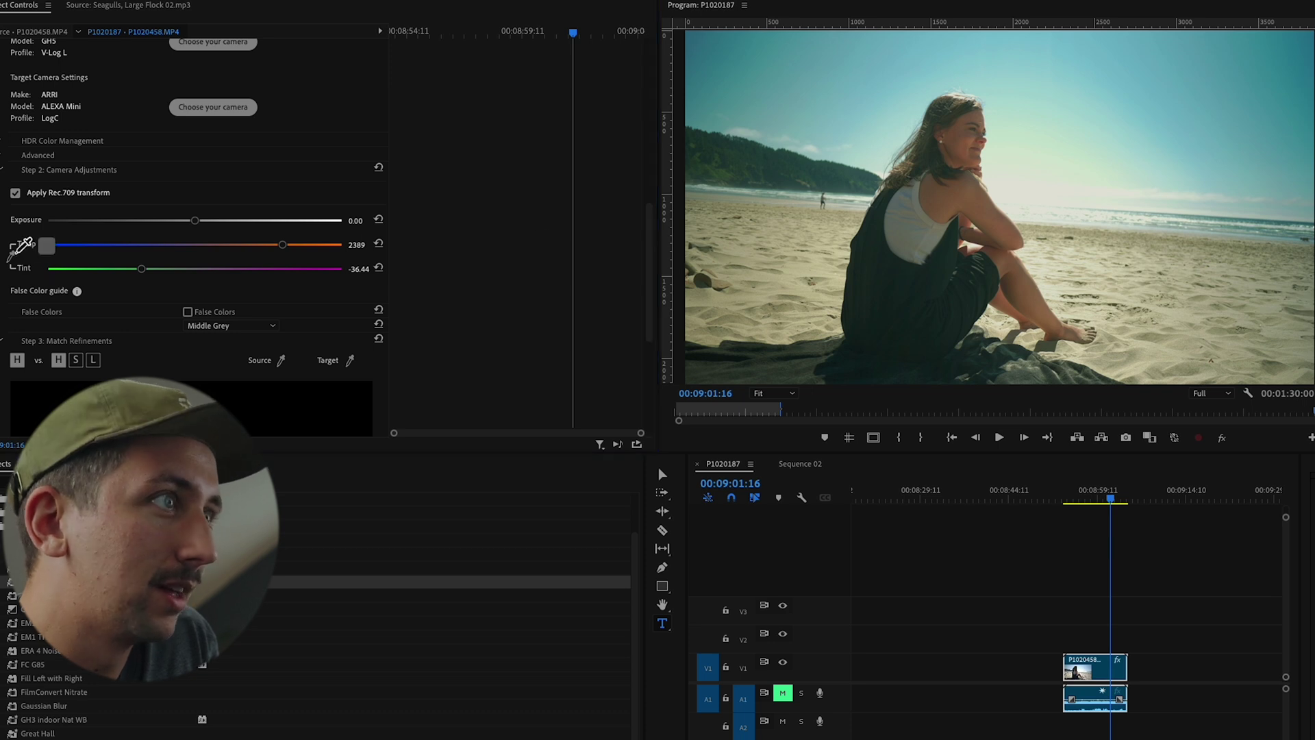
left_click(747, 132)
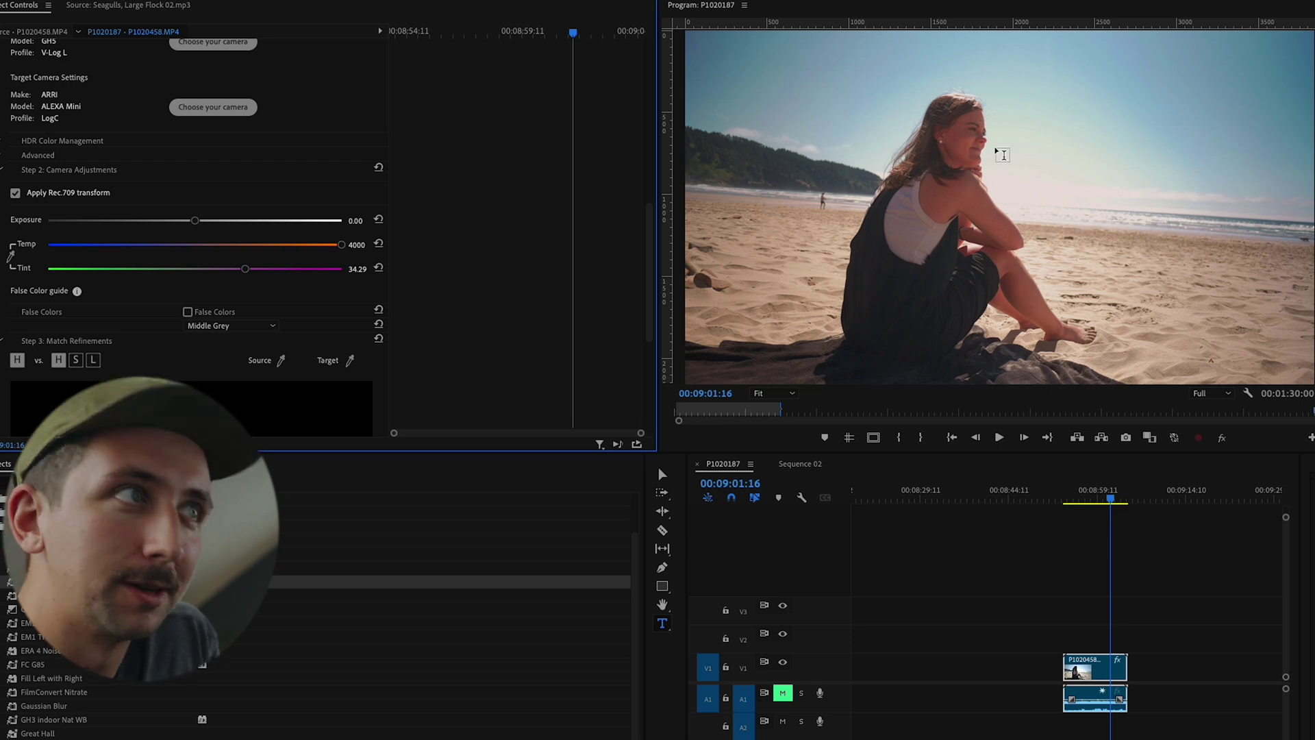
left_click(10, 257)
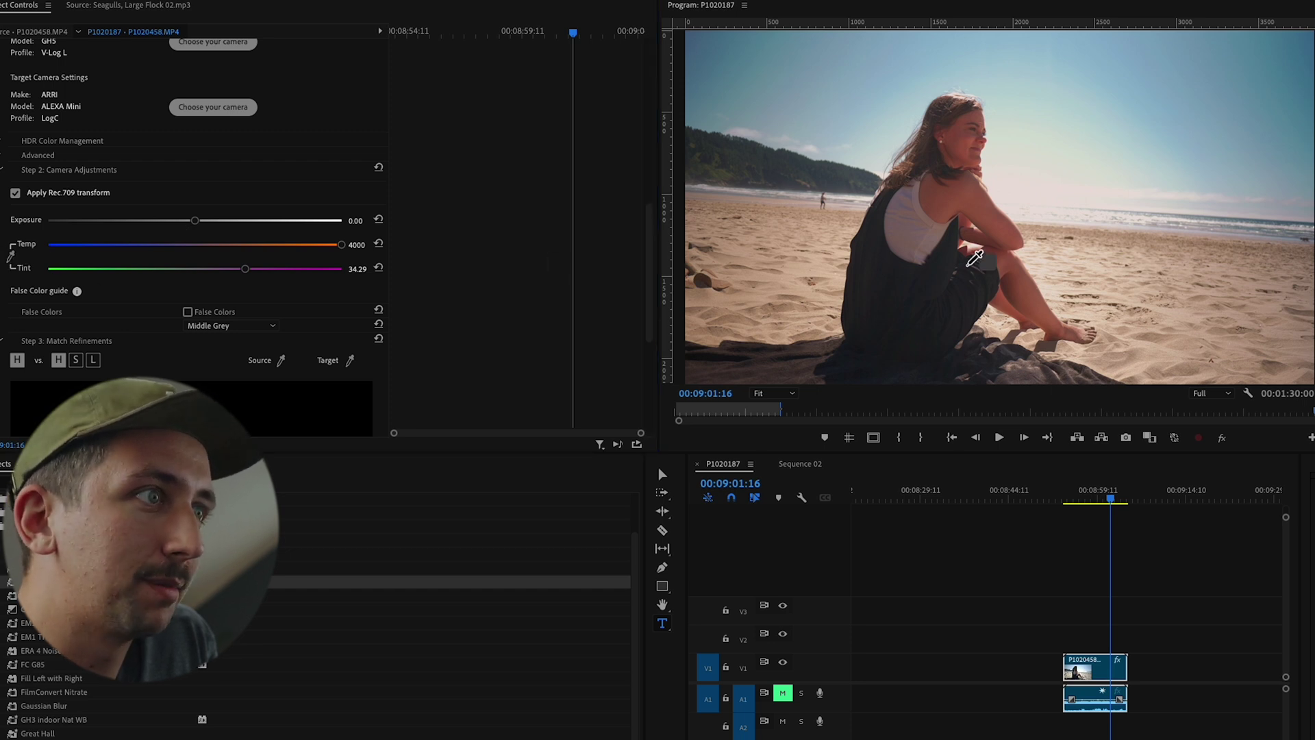
Reset the CineMatch Temp and Tint adjustments to their defaults
left_click(379, 254)
left_click(379, 245)
left_click(380, 268)
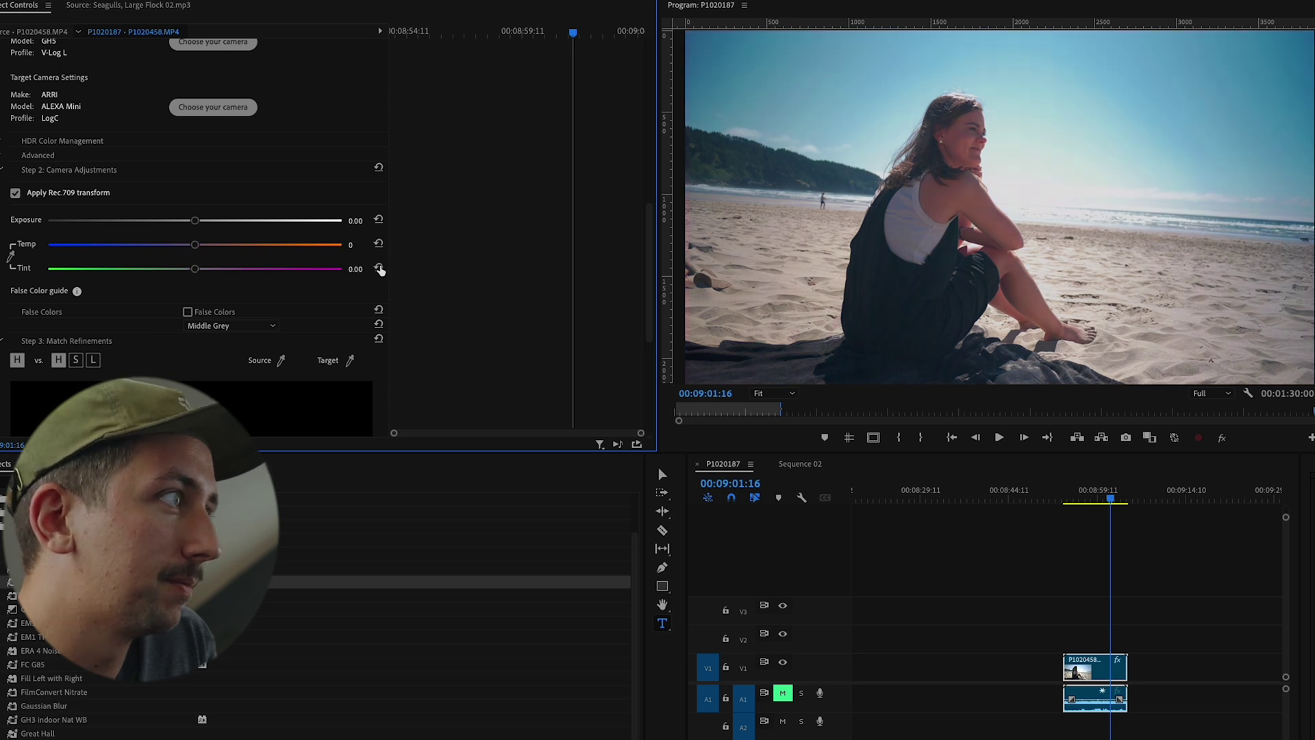
Draw a closed freeform opacity mask over the skin of the woman's shoulder and upper arm
scroll(389, 214, "up", 4)
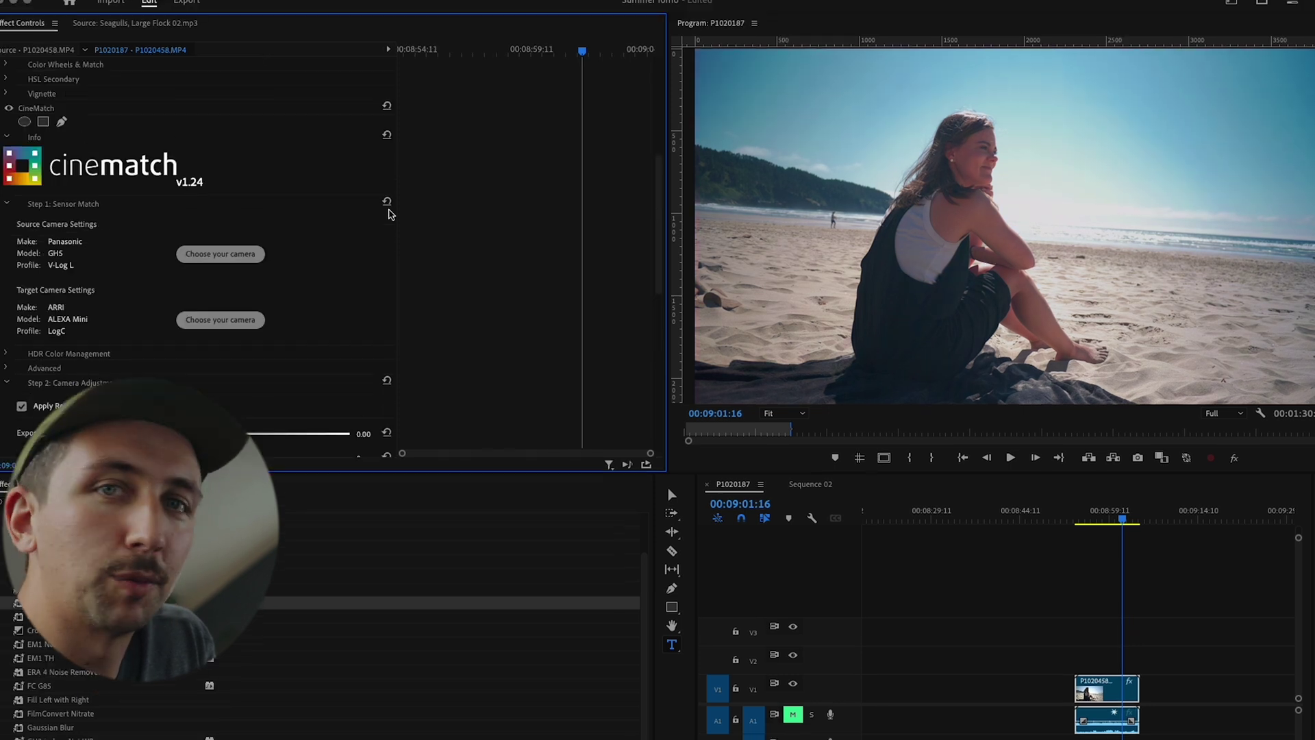
scroll(359, 223, "up", 6)
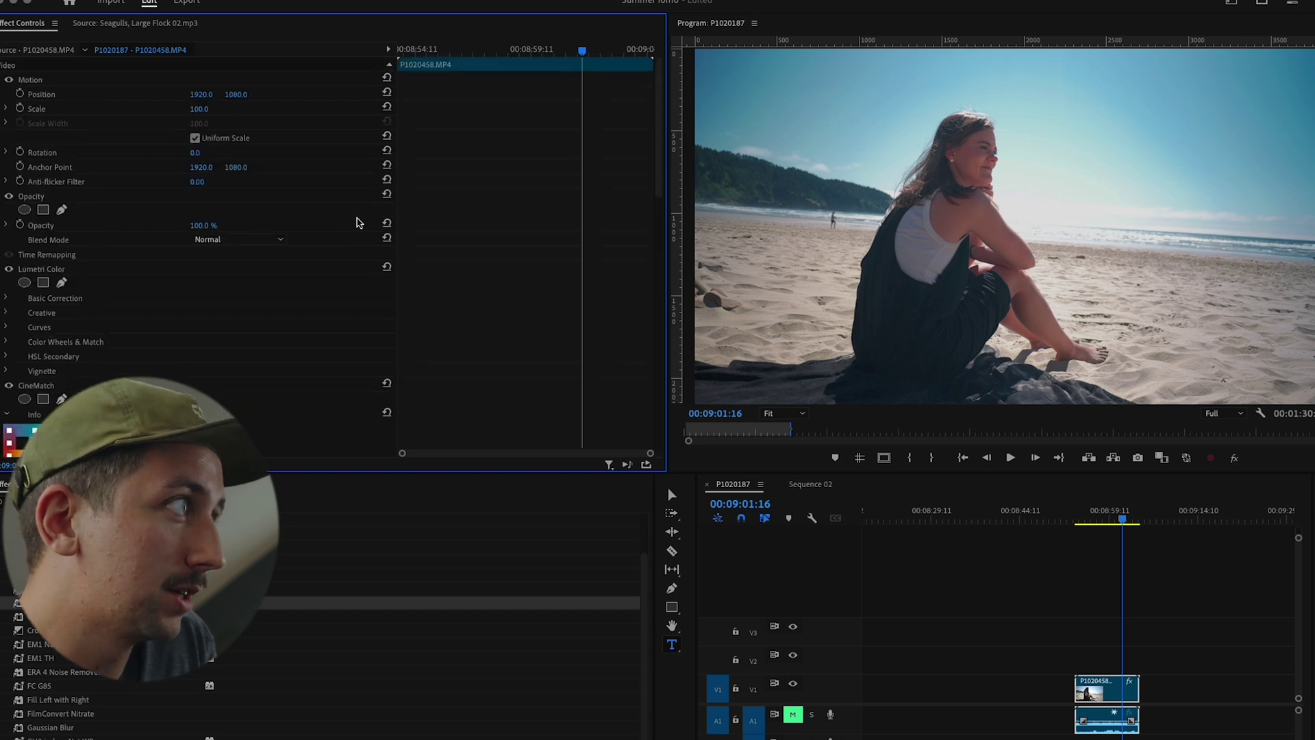
left_click(61, 210)
left_click(984, 221)
left_click(993, 204)
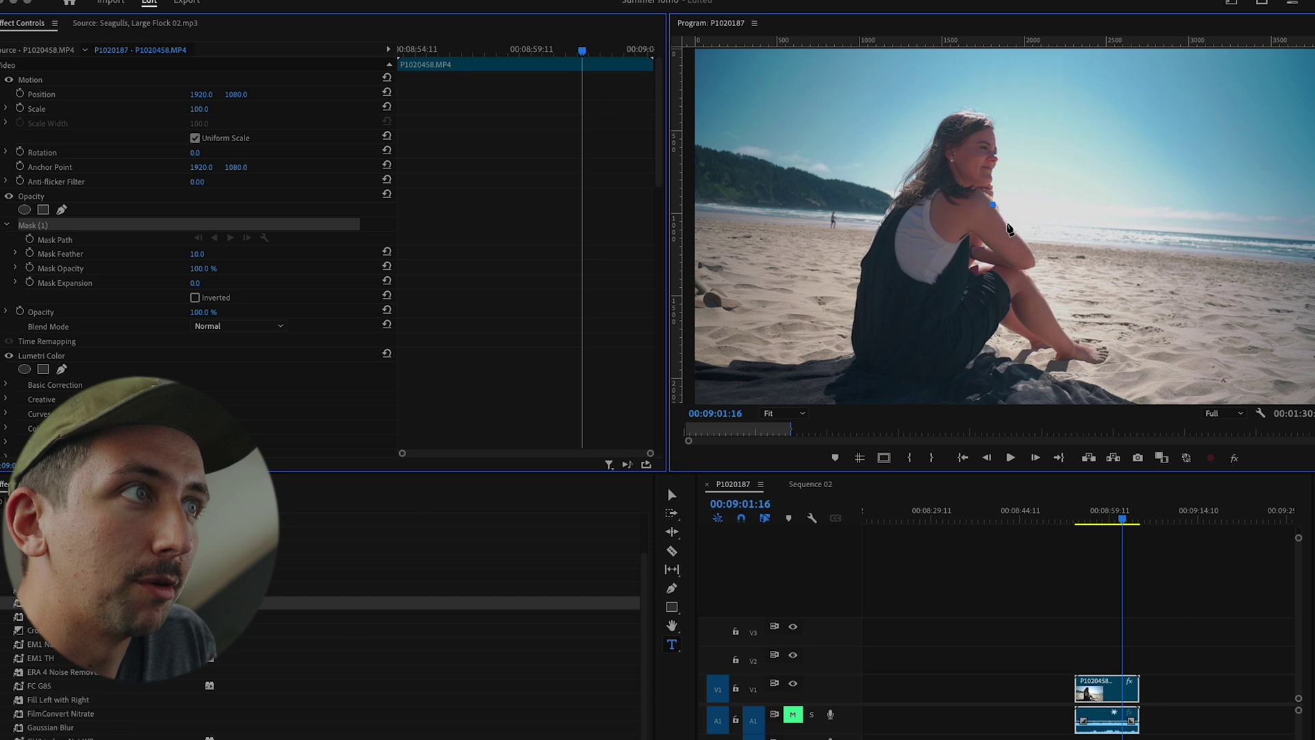
left_click(968, 230)
left_click(937, 217)
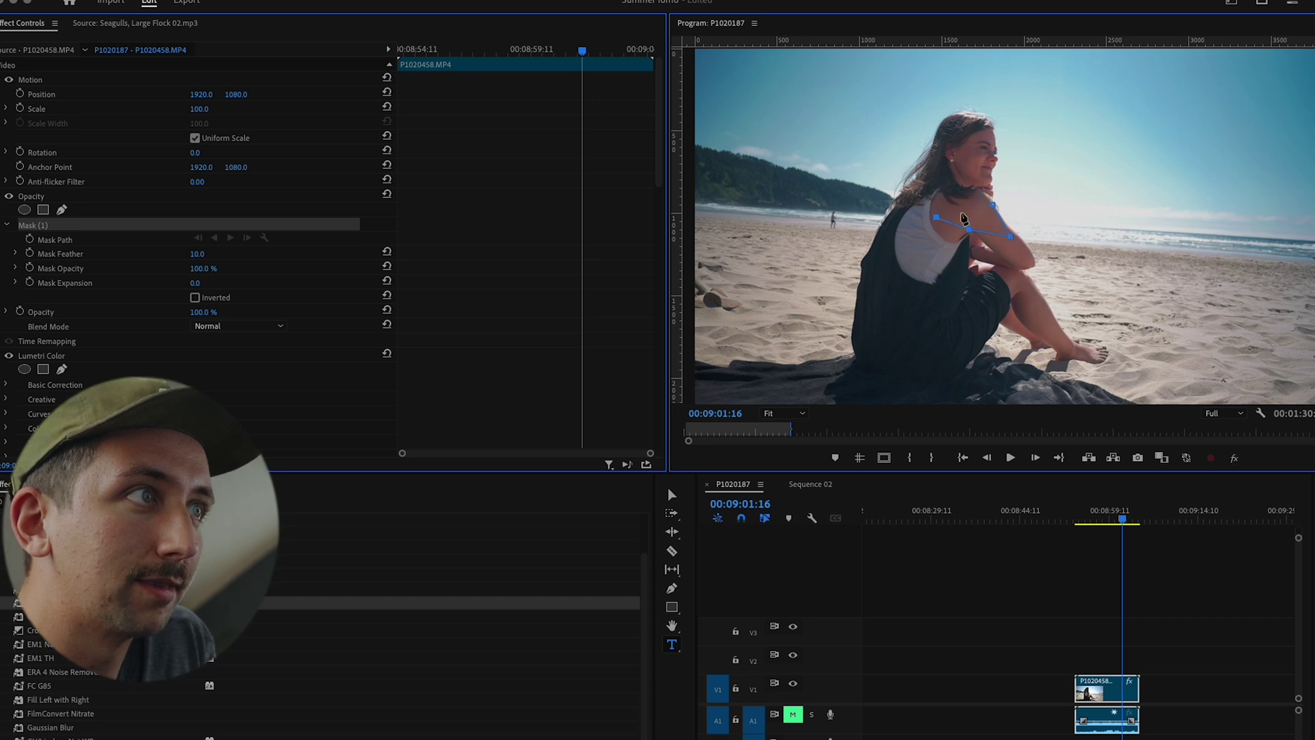
left_click(993, 205)
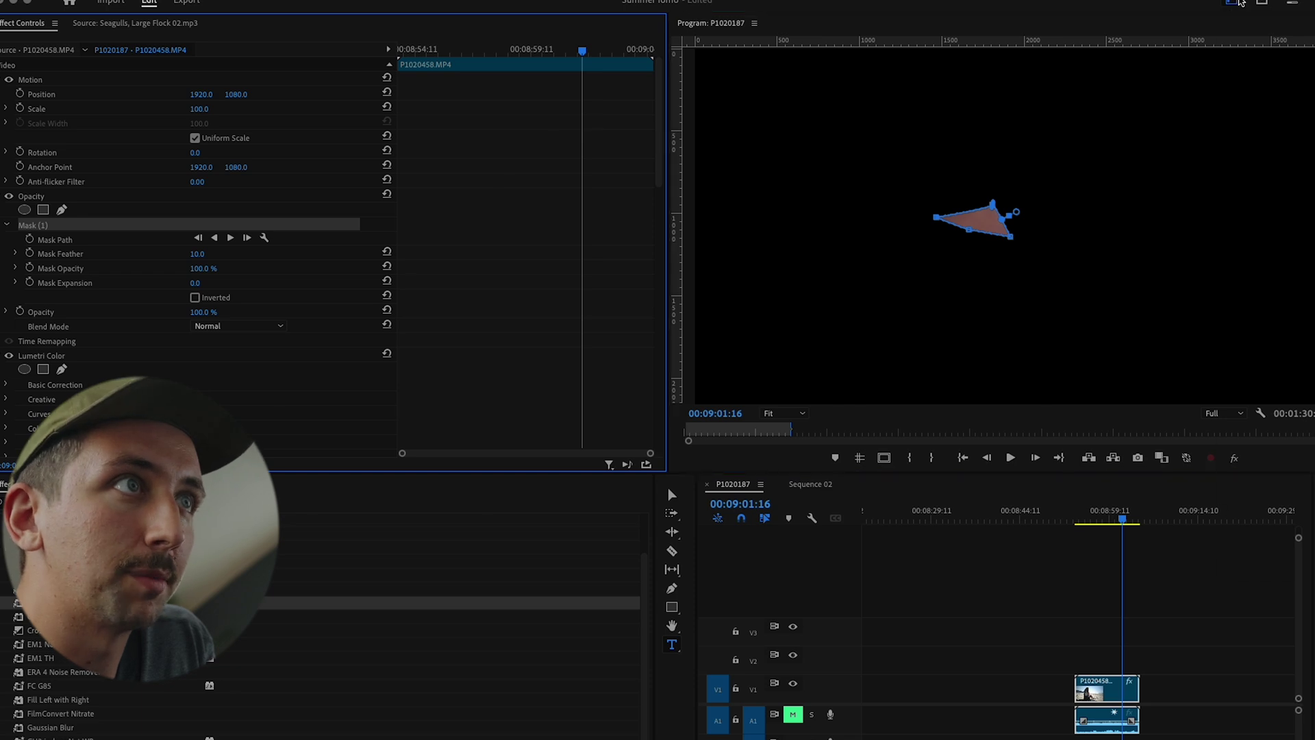
Show the Lumetri Scopes vectorscope in the Color workspace and turn off the clip's masked Opacity effect
left_click(1133, 79)
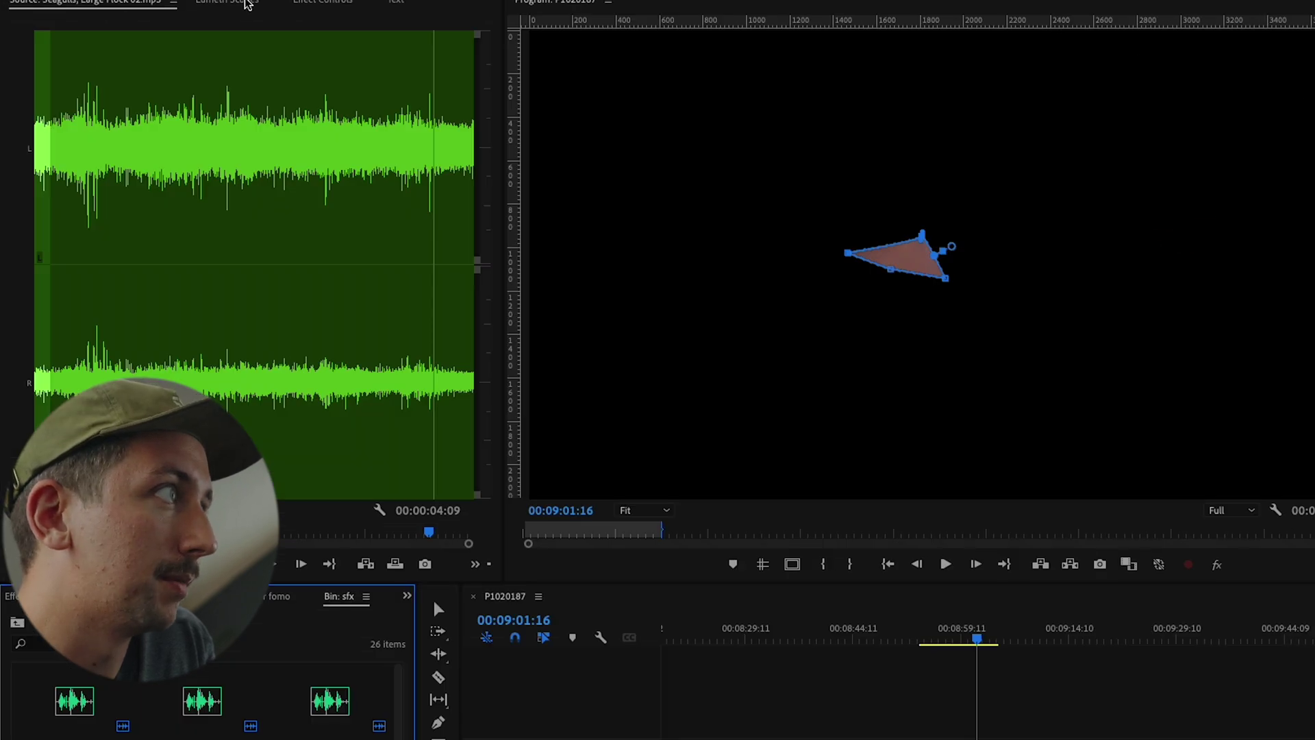
left_click(249, 3)
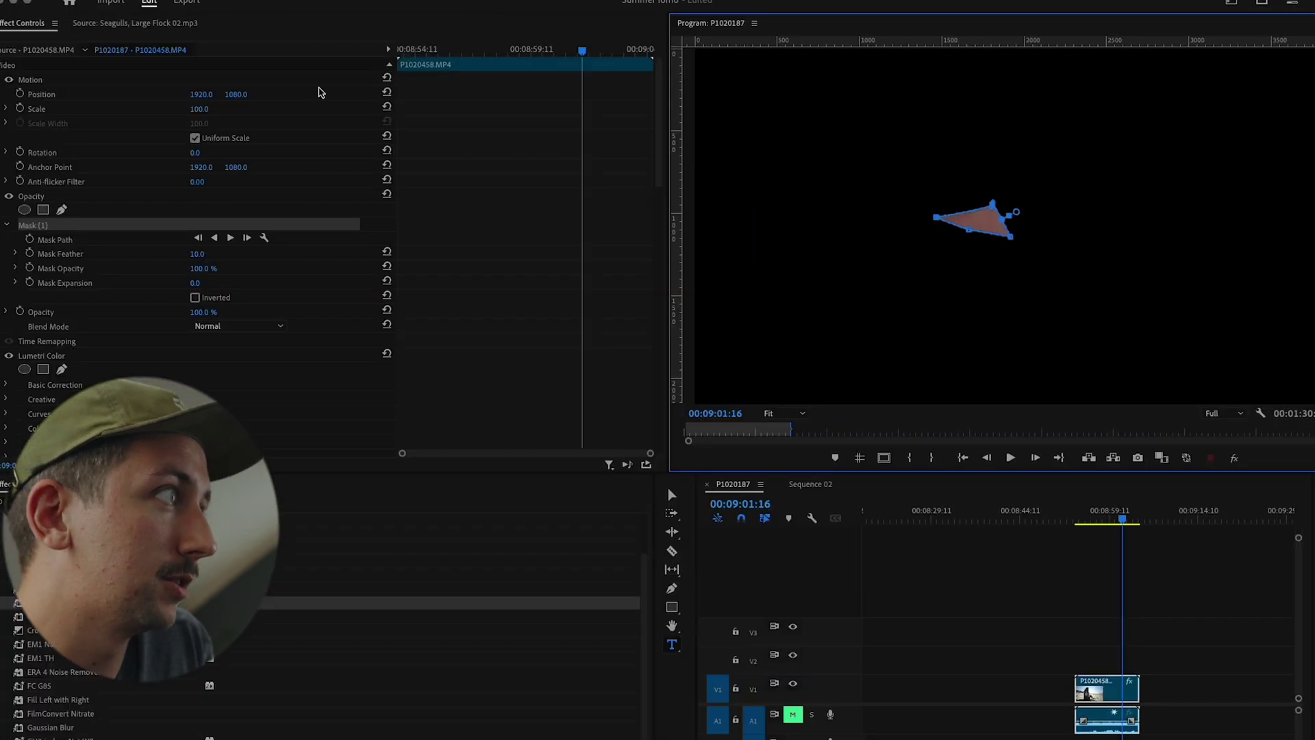
left_click(9, 198)
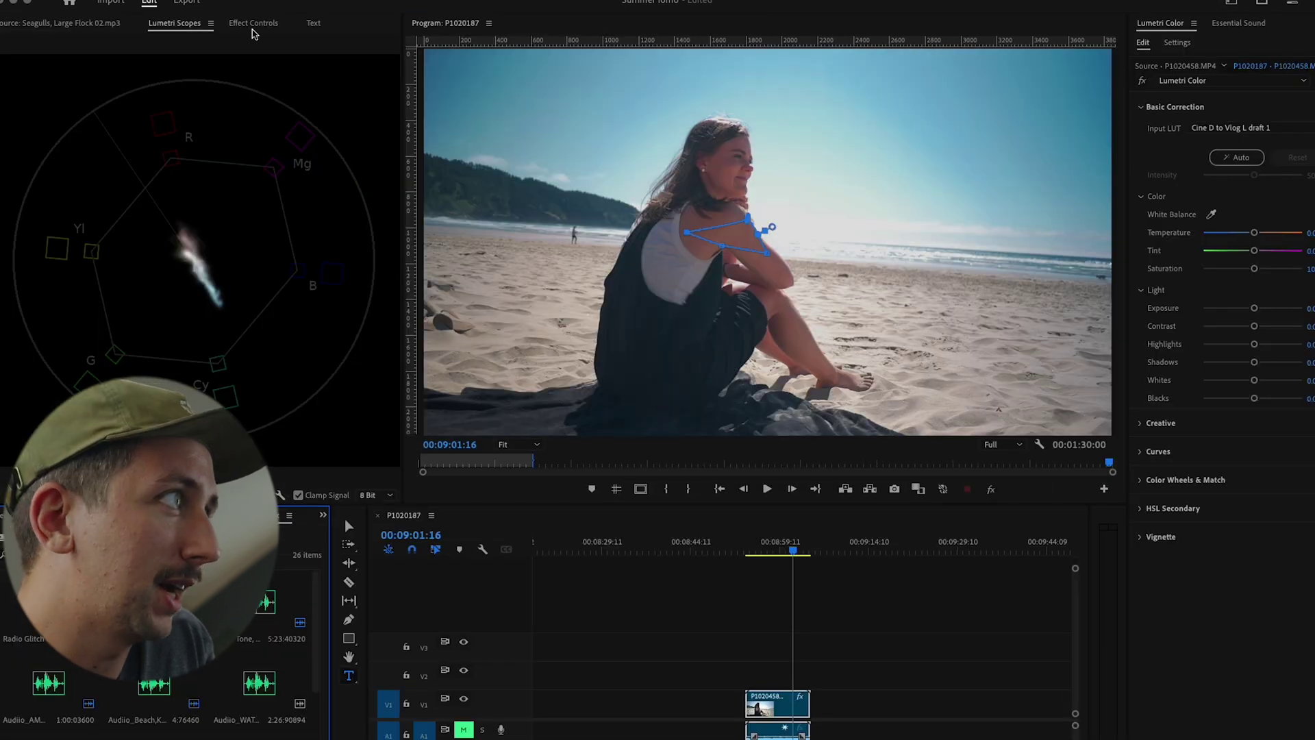
Shift the clip's CineMatch Tint toward green to about -5.76
left_click(247, 27)
scroll(273, 361, "down", 5)
scroll(273, 361, "down", 3)
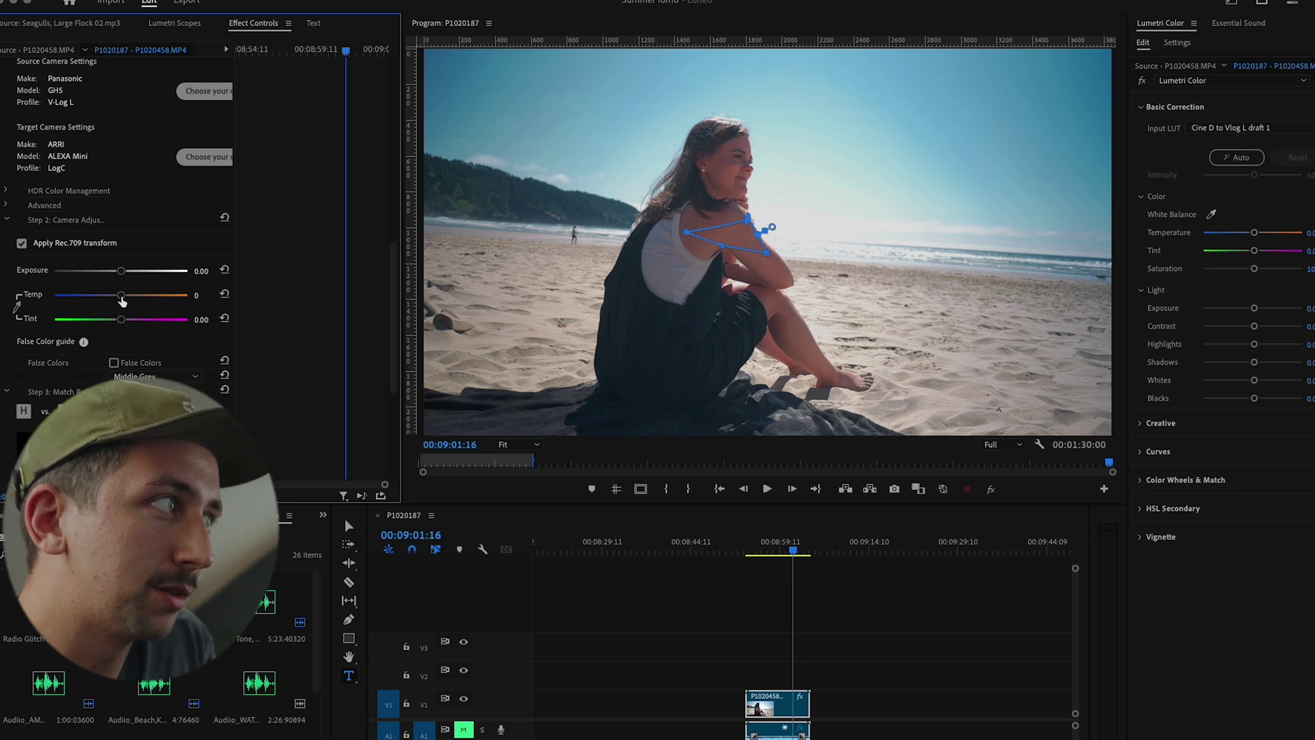
left_click_drag(122, 320, 118, 324)
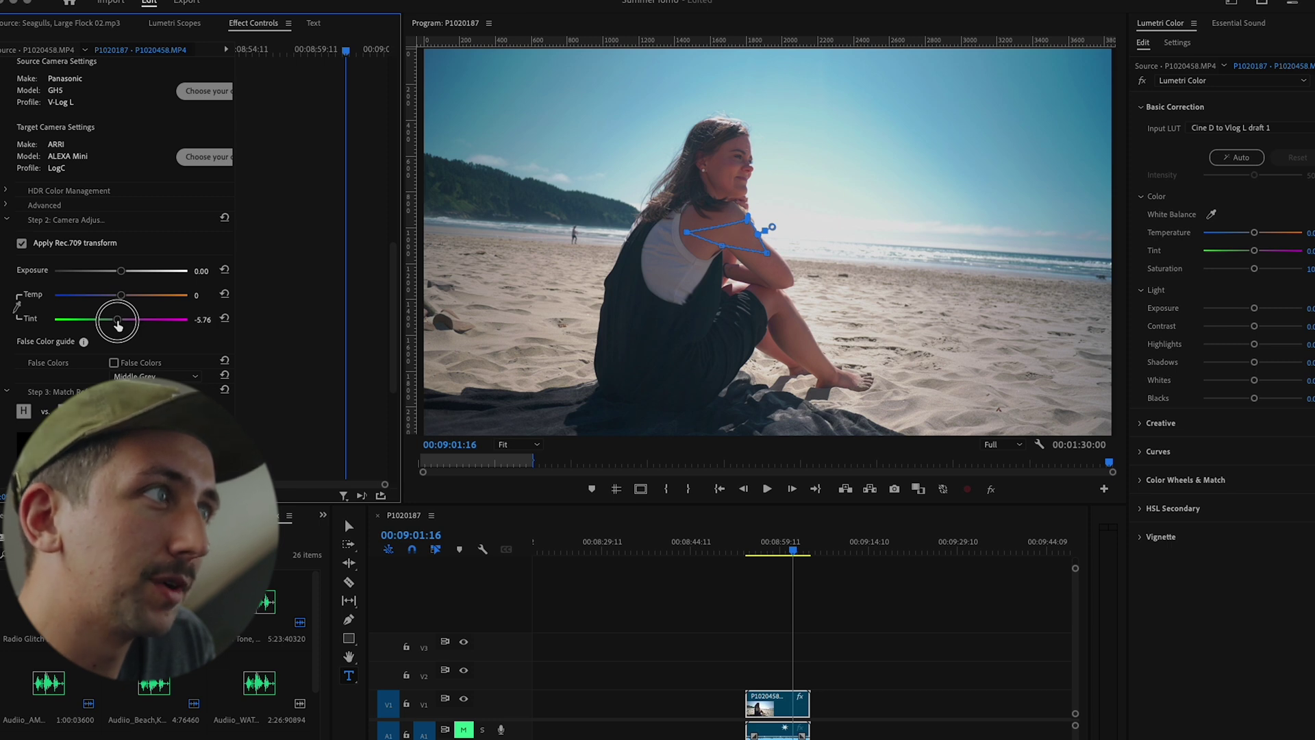
Set the clip's CineMatch Temp to 1193 and Tint to -12.04, checking the masked skin tone against the vectorscope's skin tone line
left_click_drag(118, 325, 117, 325)
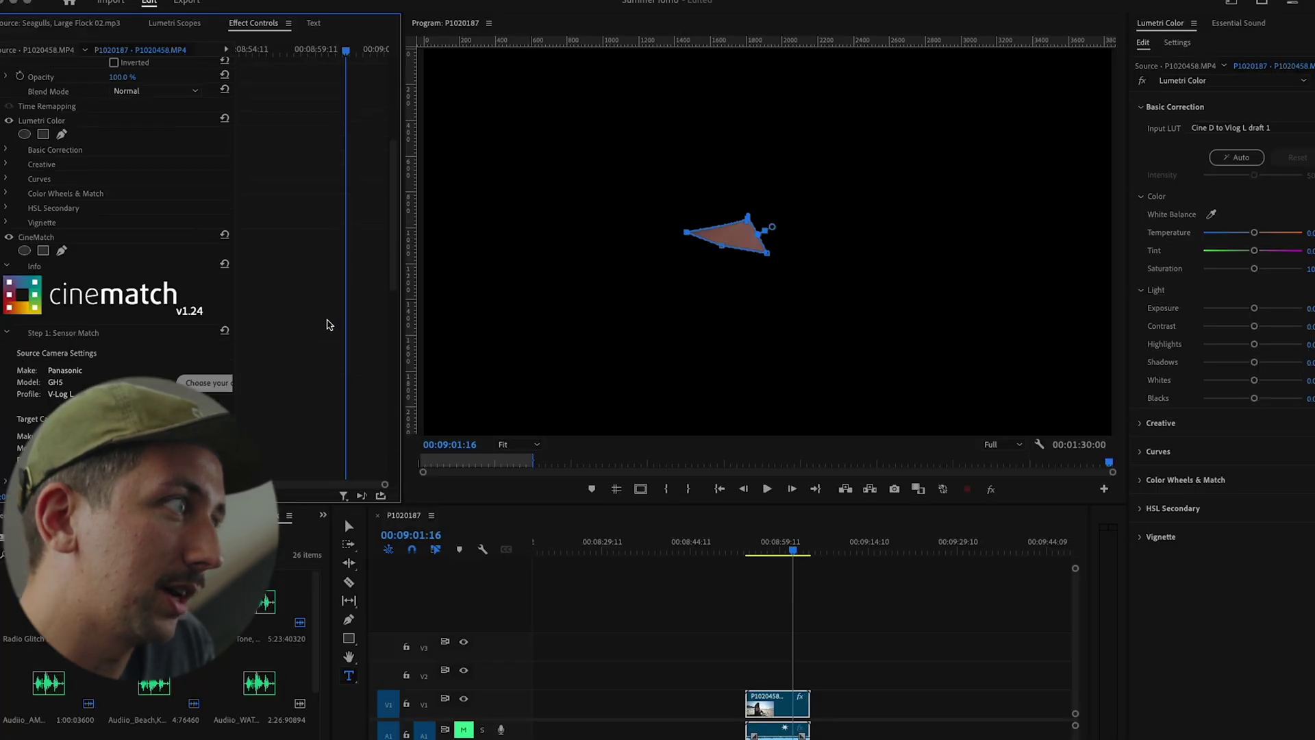
scroll(326, 322, "down", 5)
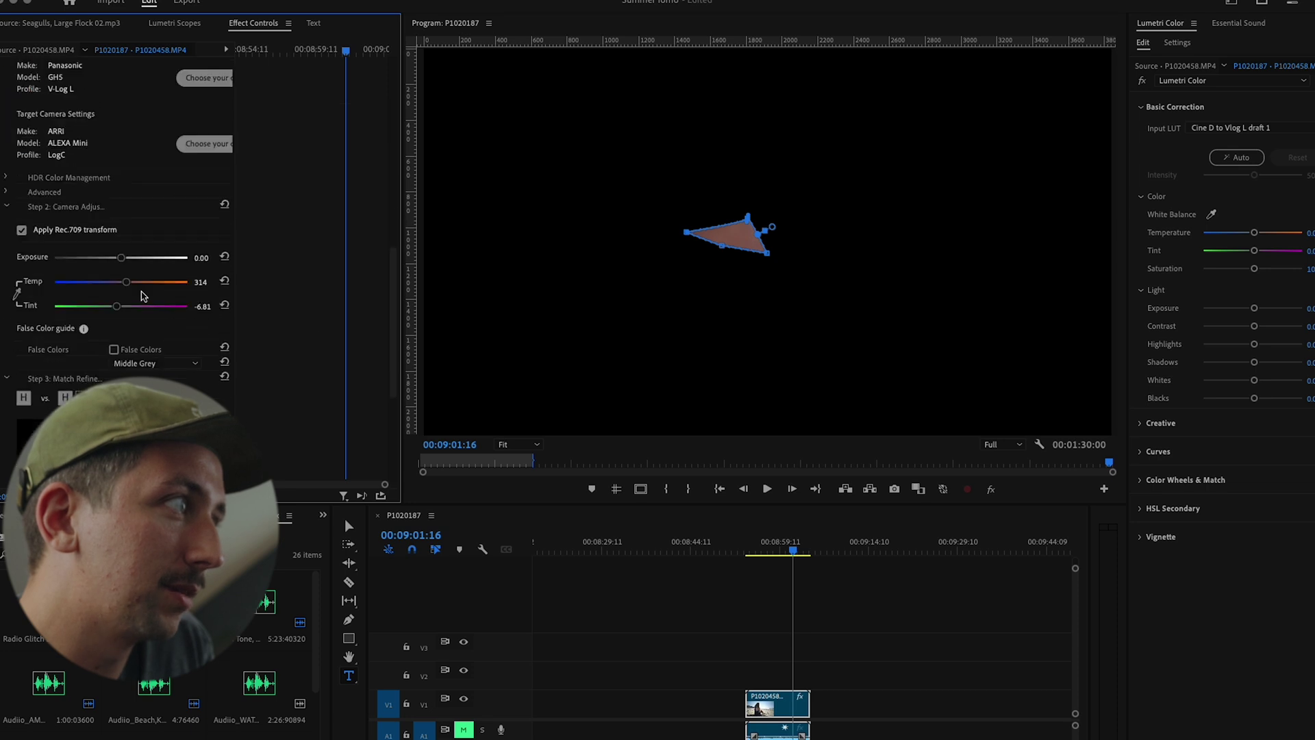
left_click_drag(126, 281, 111, 308)
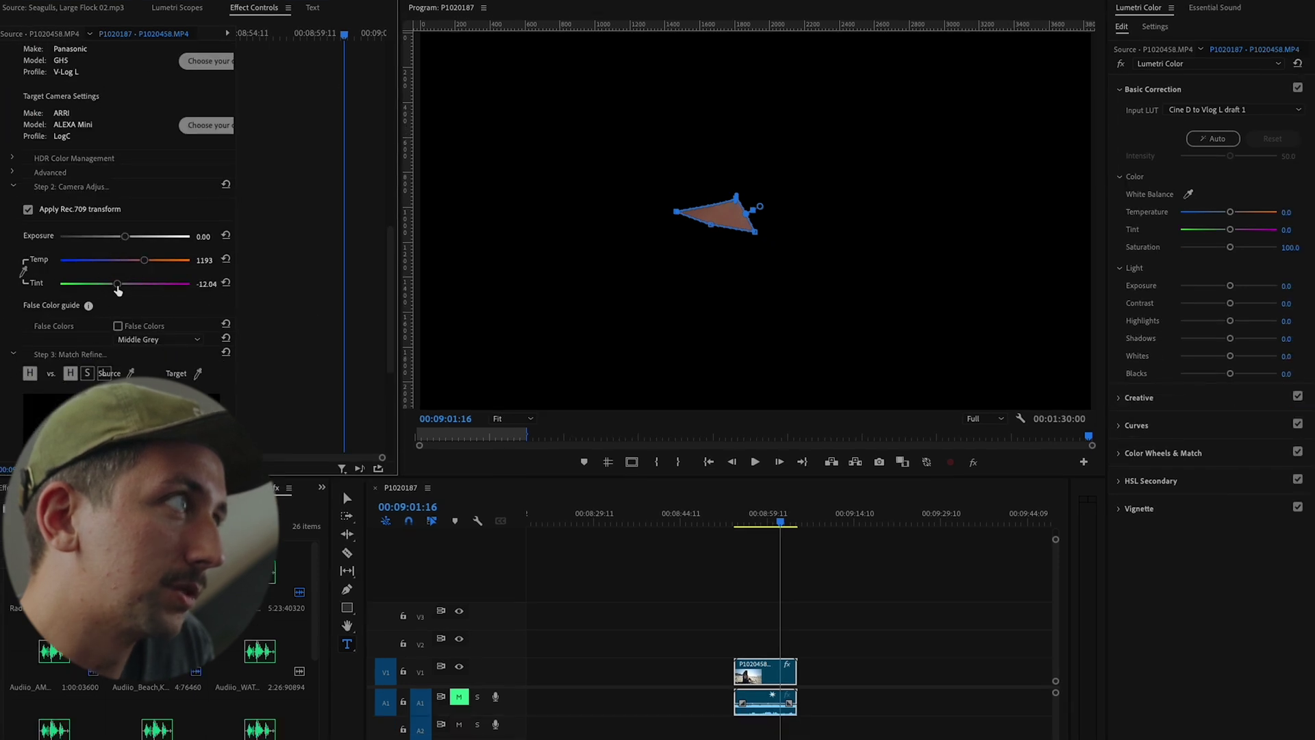
left_click(177, 7)
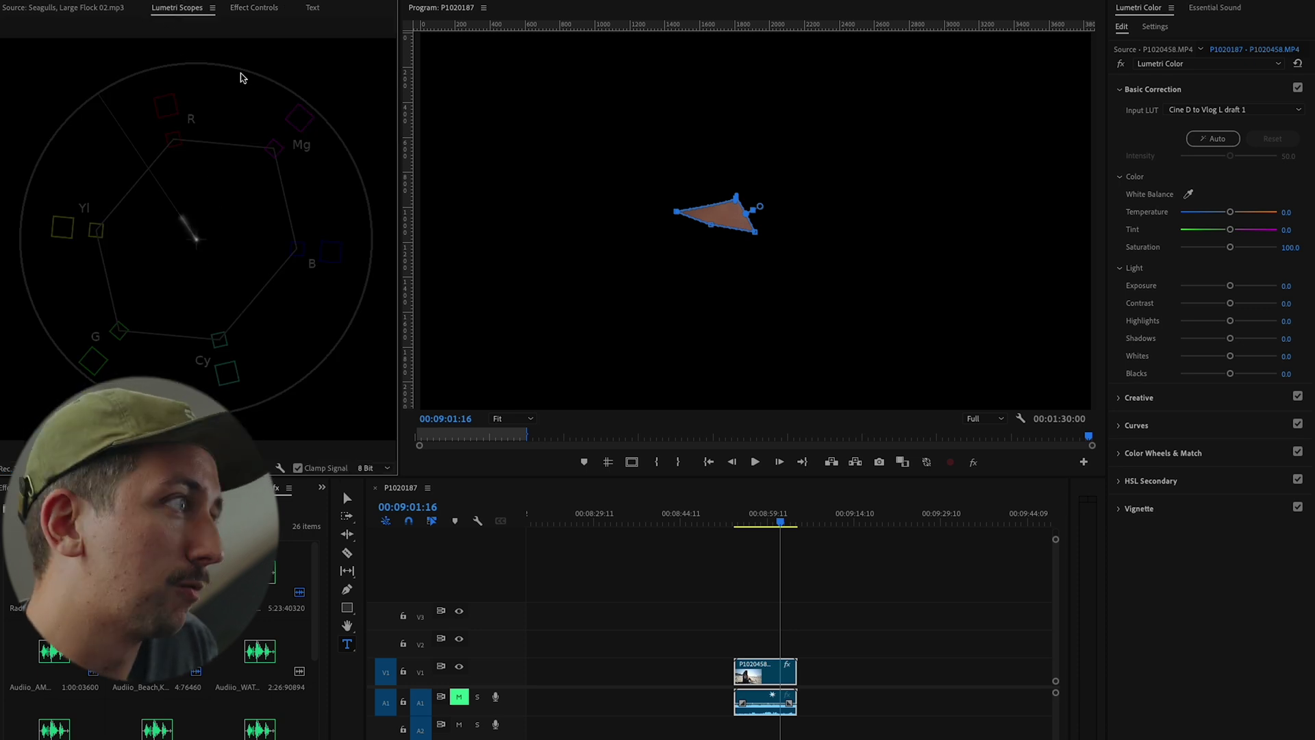
Delete the skin mask from the clip's Opacity effect
left_click(270, 8)
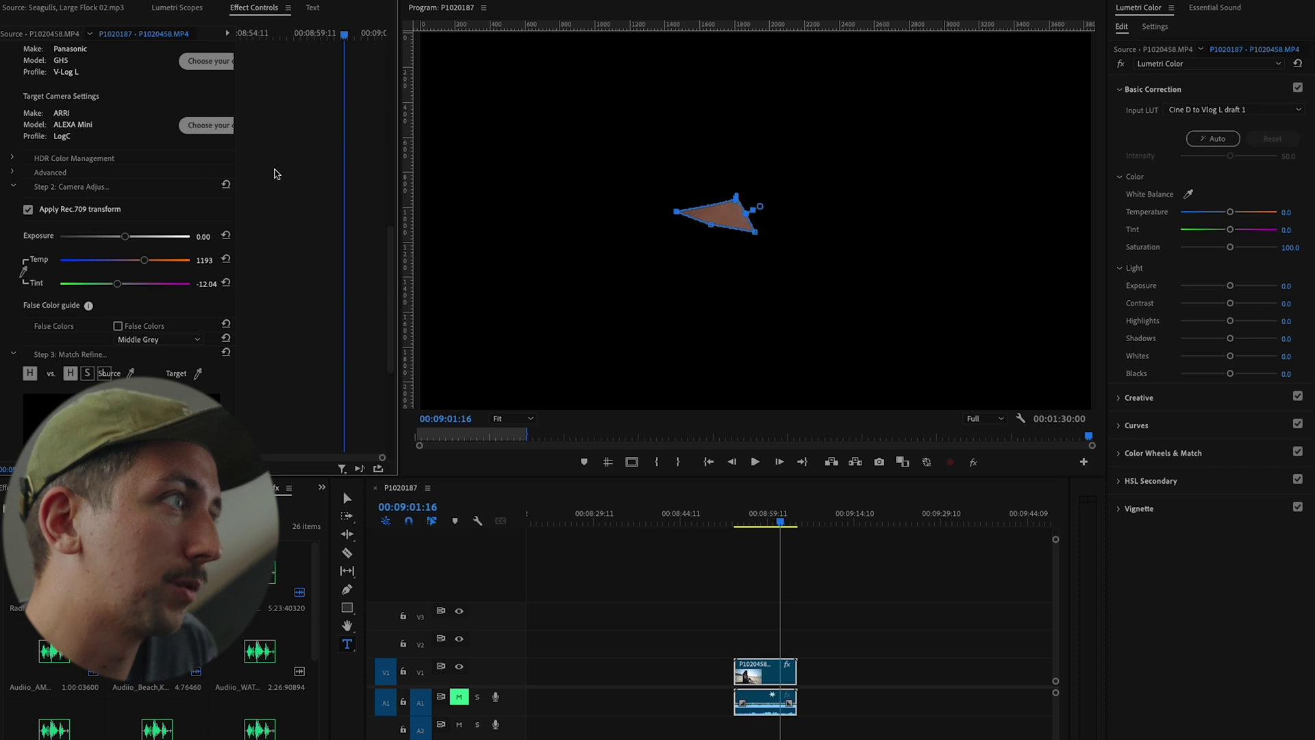
scroll(276, 173, "up", 6)
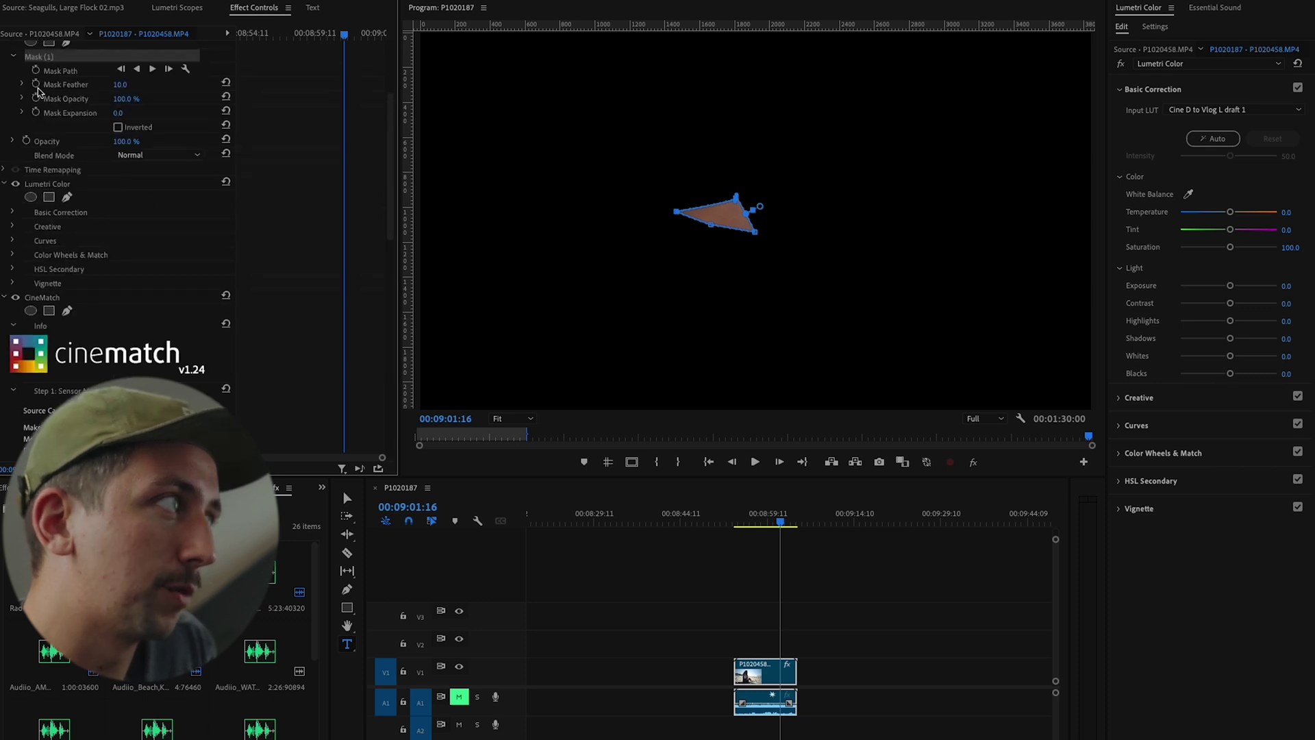
scroll(38, 91, "up", 5)
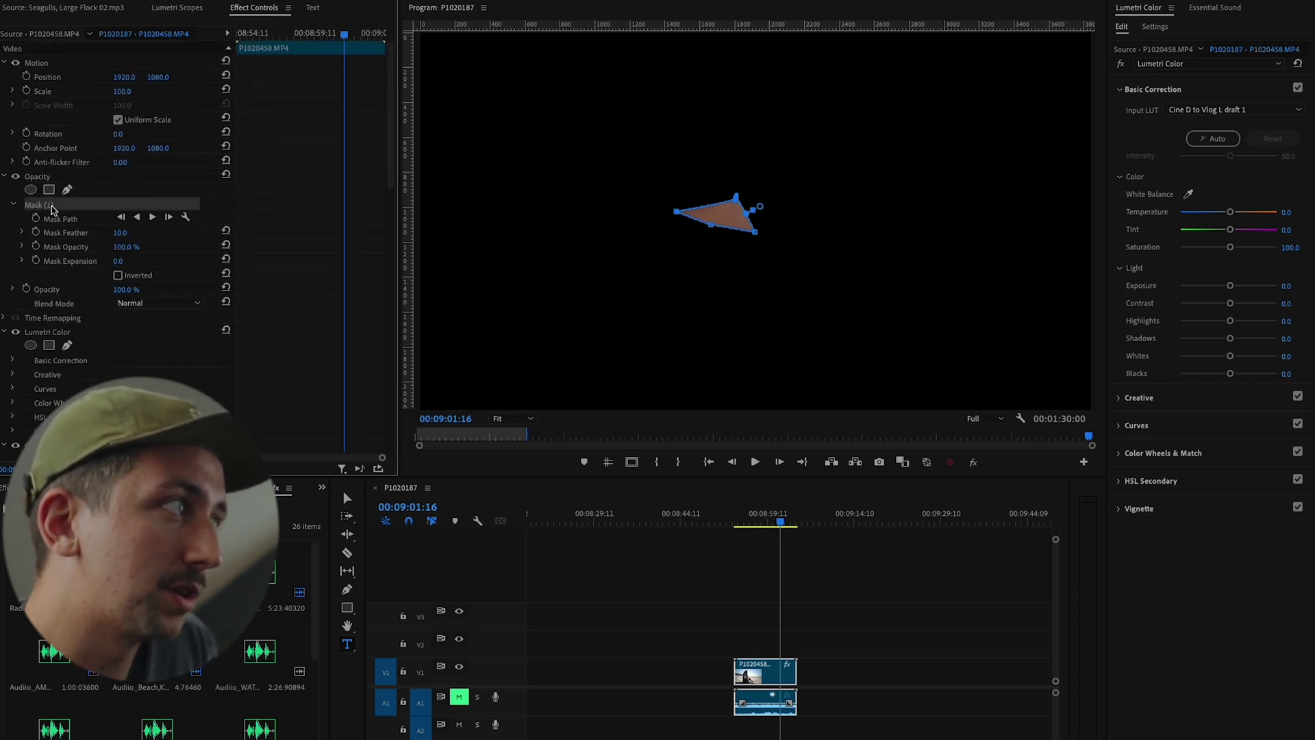
right_click(51, 209)
left_click(96, 278)
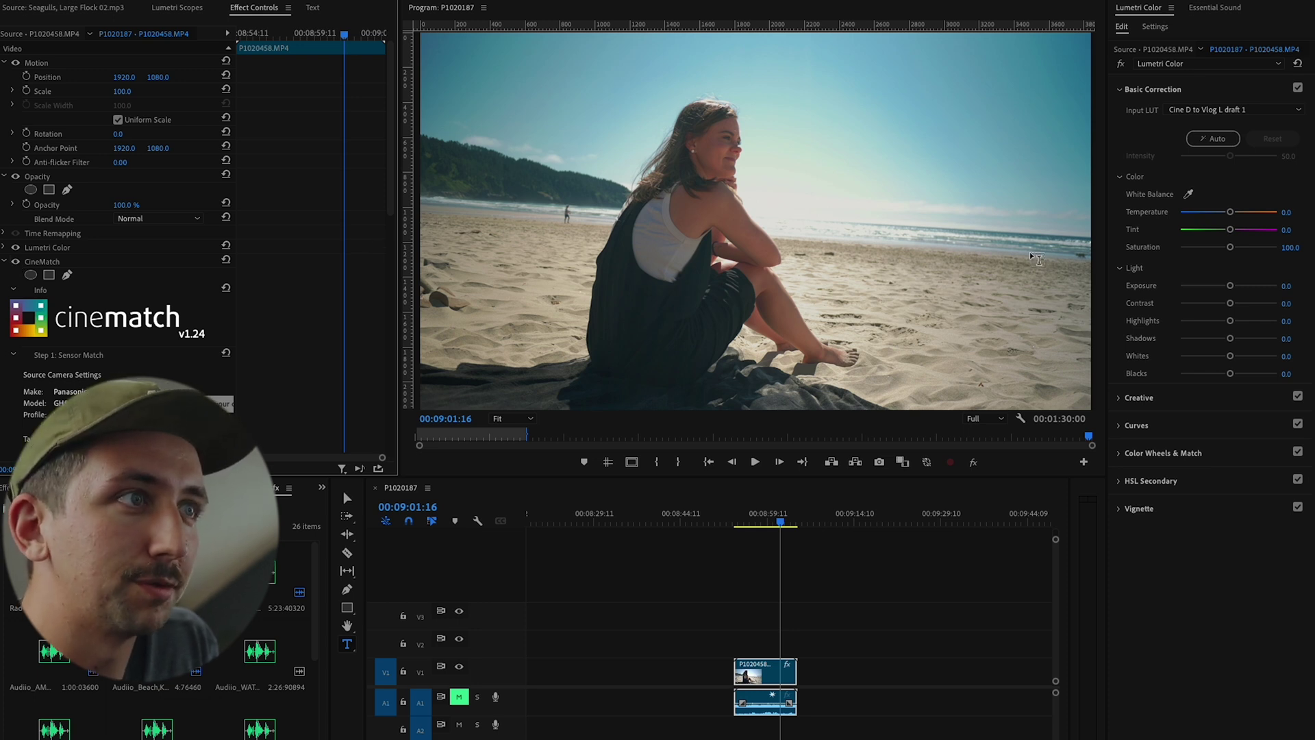
Raise the Lumetri contrast strongly, and turn off the Lumetri Color and CineMatch effects to compare with the original clip
left_click_drag(1235, 303, 1258, 303)
left_click(15, 262)
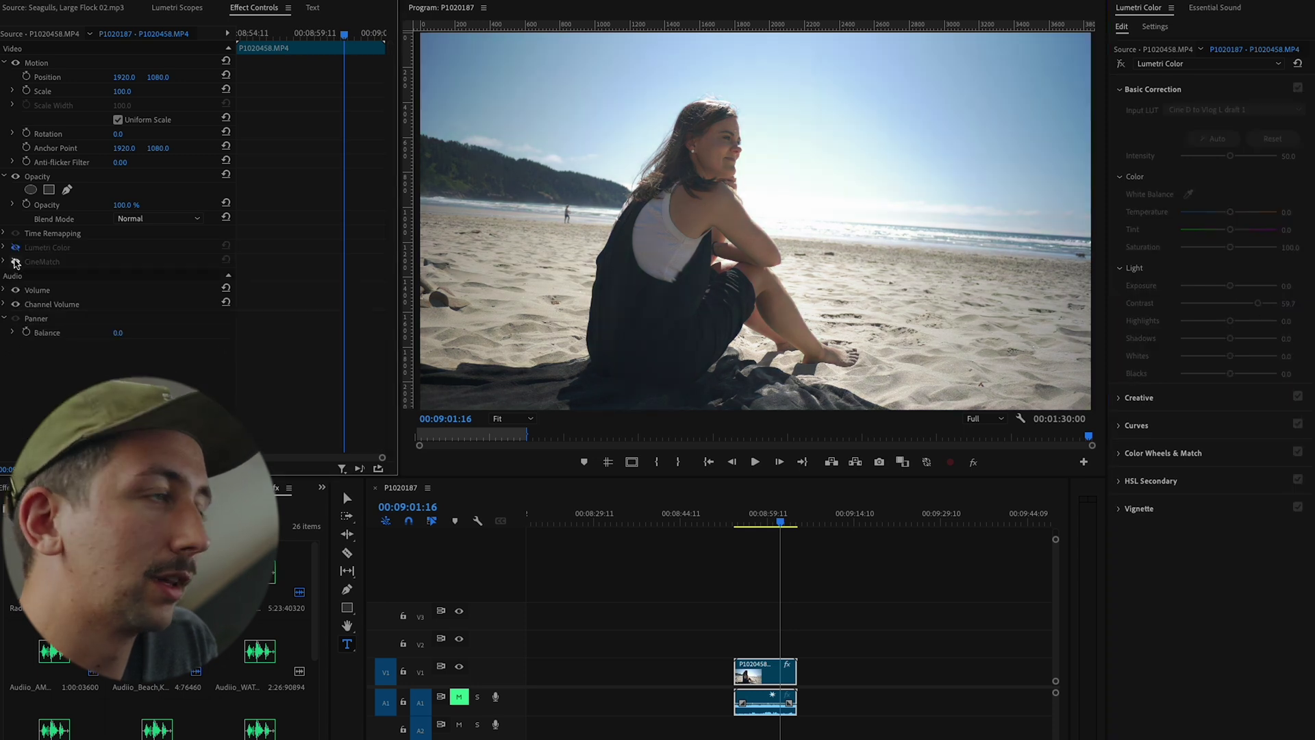